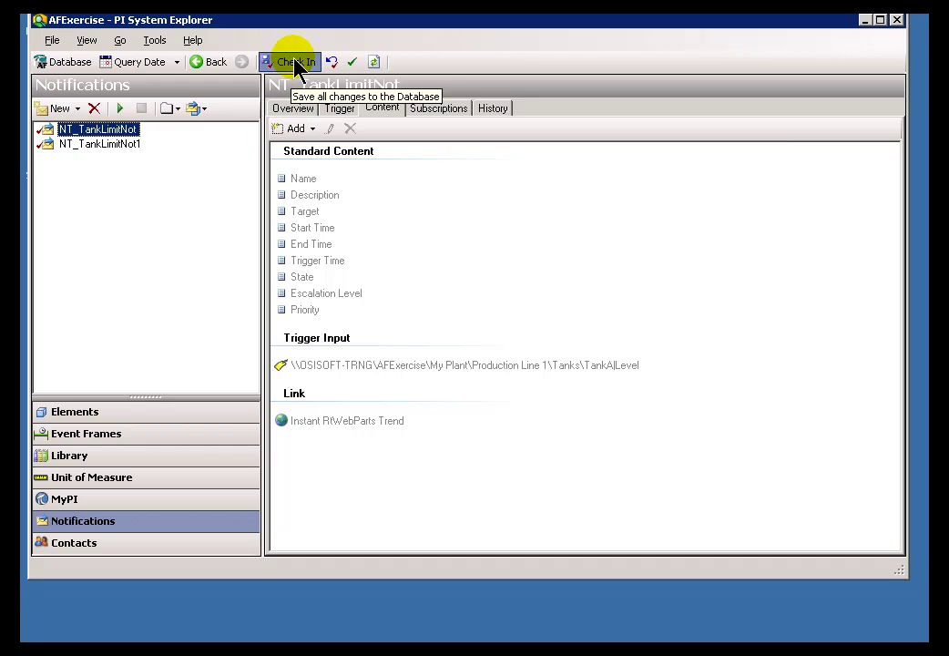
Step: Check in the two new tank-limit notifications and view NT_TankLimitNot's overview
{"action": "left_click", "coordinate": [293, 62]}
{"action": "left_click", "coordinate": [595, 432]}
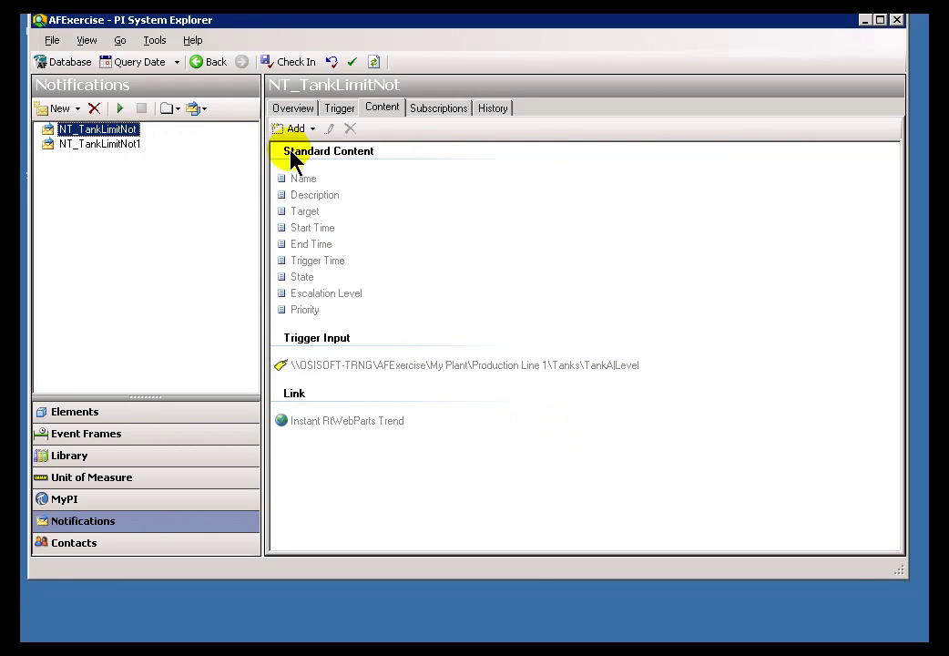
{"action": "left_click", "coordinate": [292, 109]}
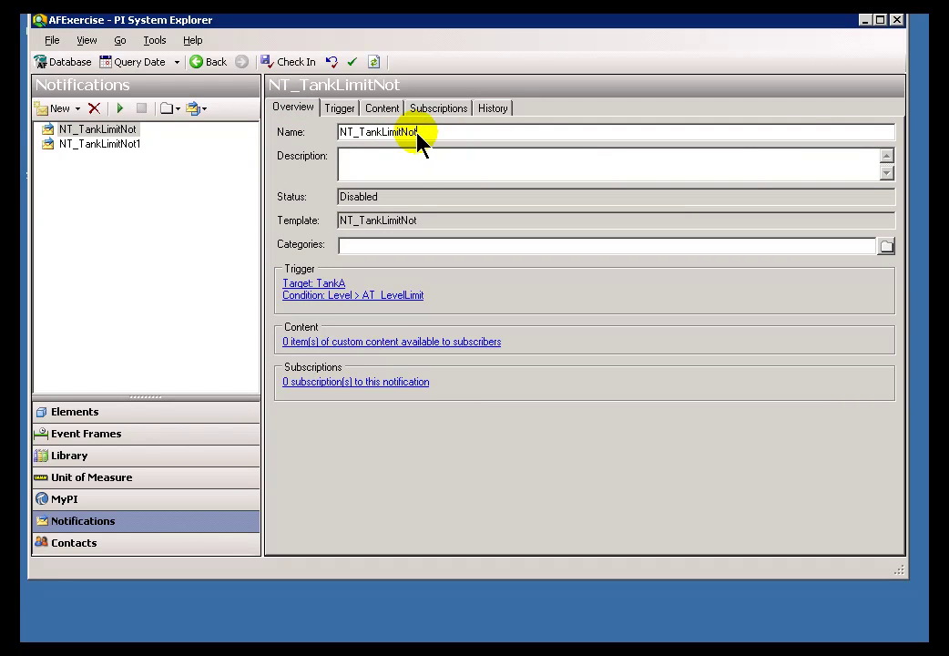
Step: Inspect NT_TankLimitNot's trigger and its Level > AT_LevelLimit comparison condition
{"action": "left_click", "coordinate": [339, 109]}
{"action": "double_click", "coordinate": [321, 215]}
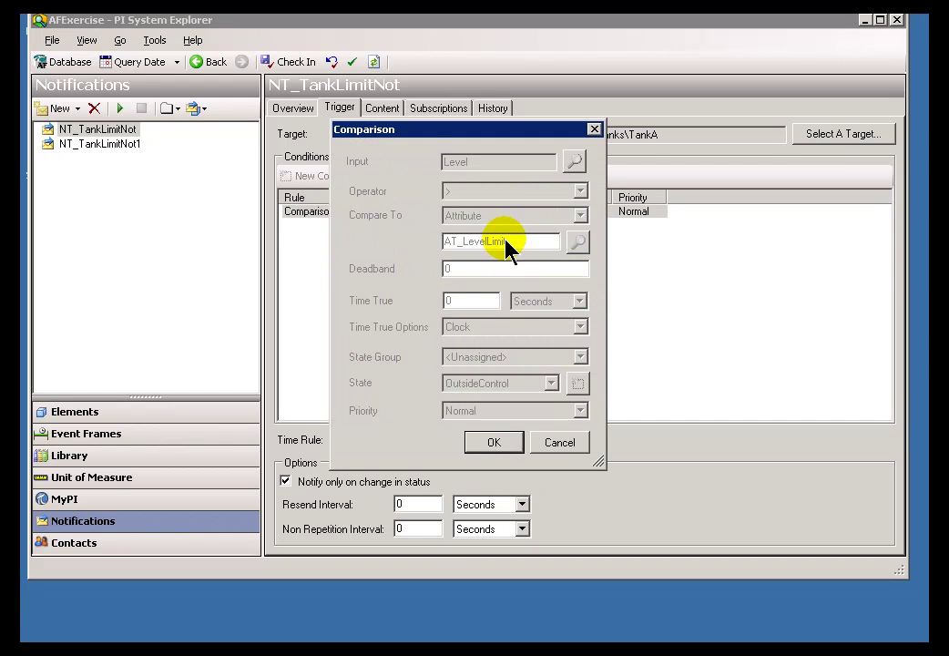
{"action": "left_click", "coordinate": [560, 444]}
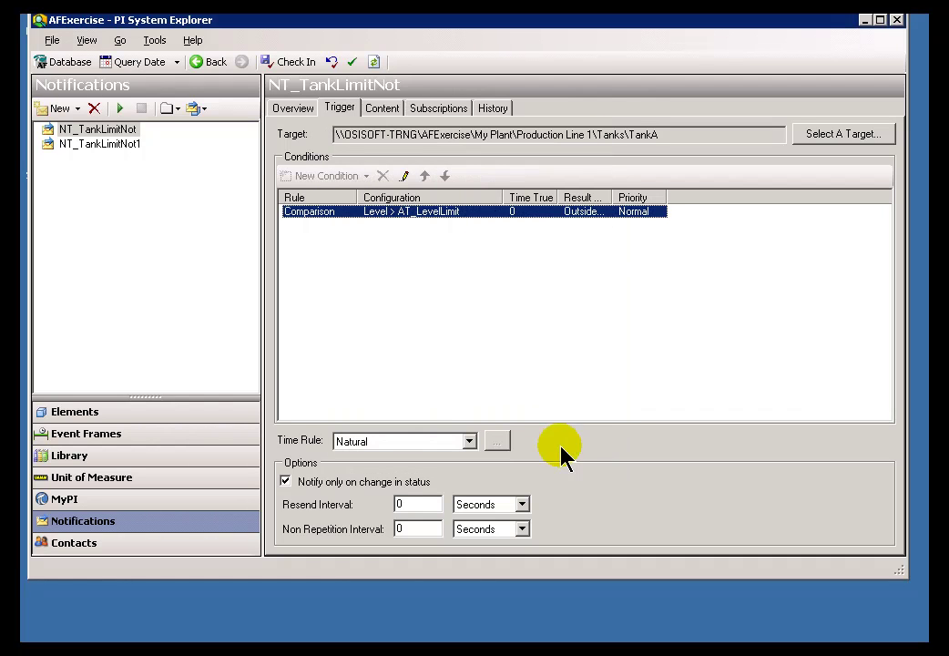
Step: Review the notification's subscriptions (none), custom content and history
{"action": "left_click", "coordinate": [440, 109]}
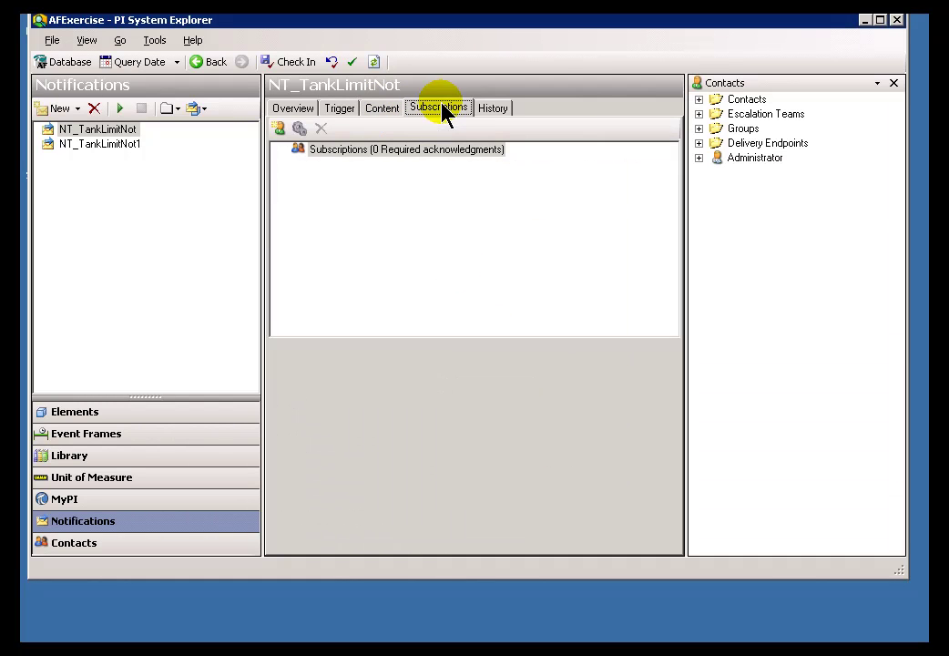
{"action": "left_click", "coordinate": [385, 112]}
{"action": "left_click", "coordinate": [493, 111]}
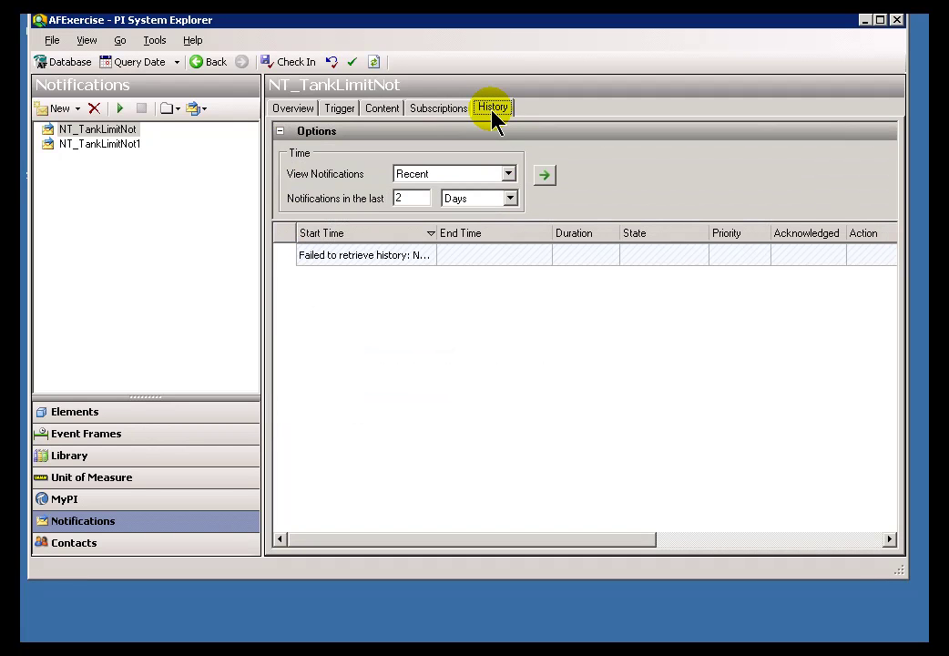
Step: Start the notifications and confirm NT_TankLimitNot1 is Running with no active history instances
{"action": "left_click", "coordinate": [308, 116]}
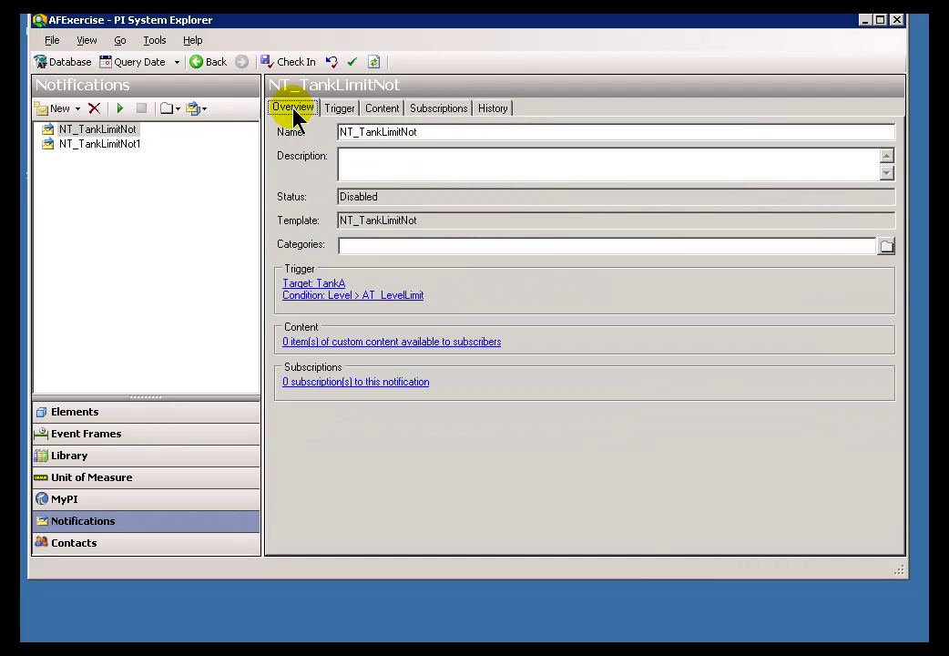
{"action": "left_click", "coordinate": [120, 110]}
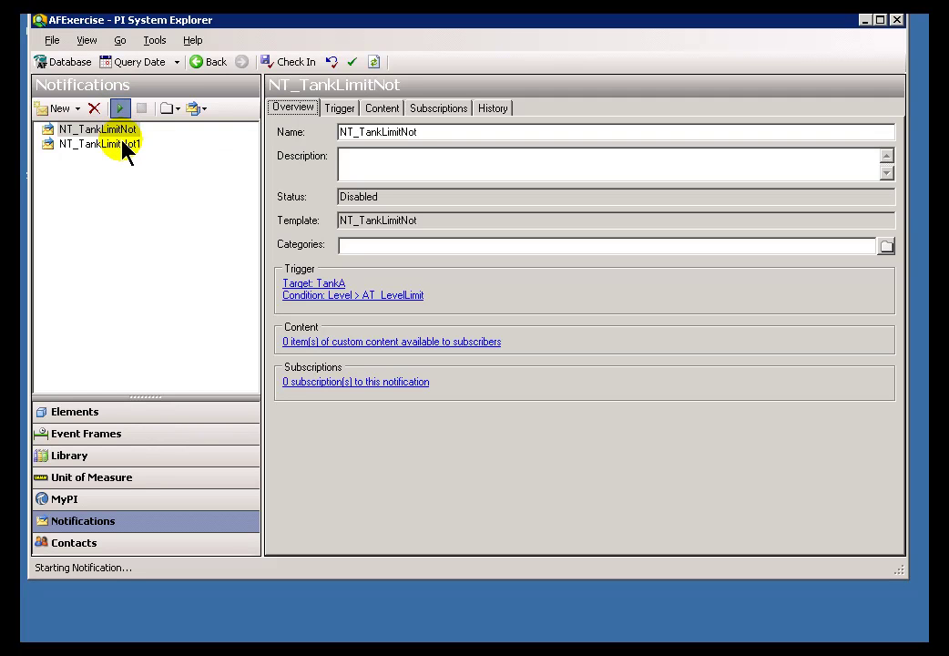
{"action": "left_click", "coordinate": [123, 144]}
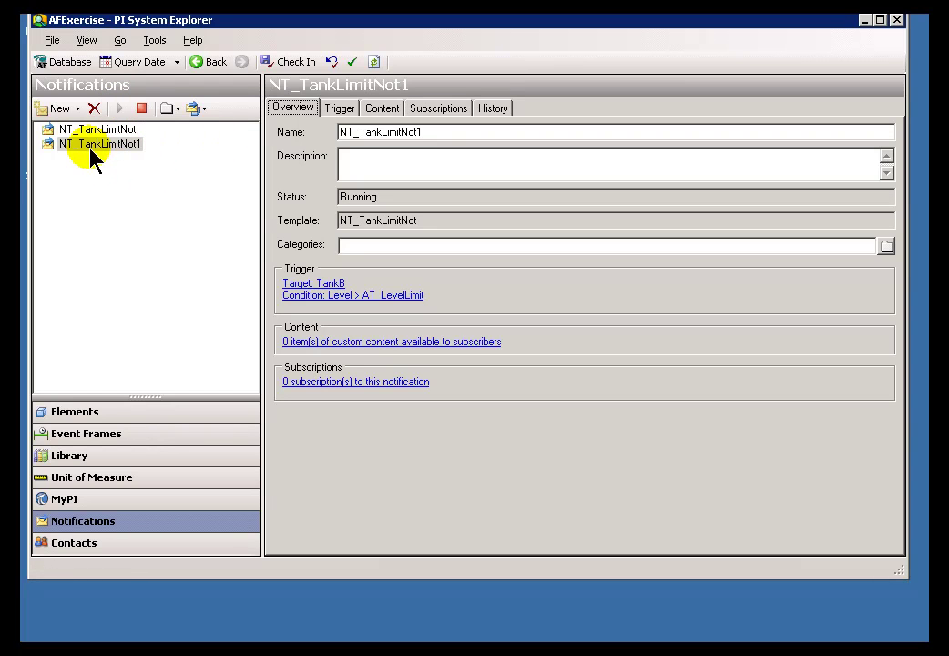
{"action": "left_click", "coordinate": [496, 108]}
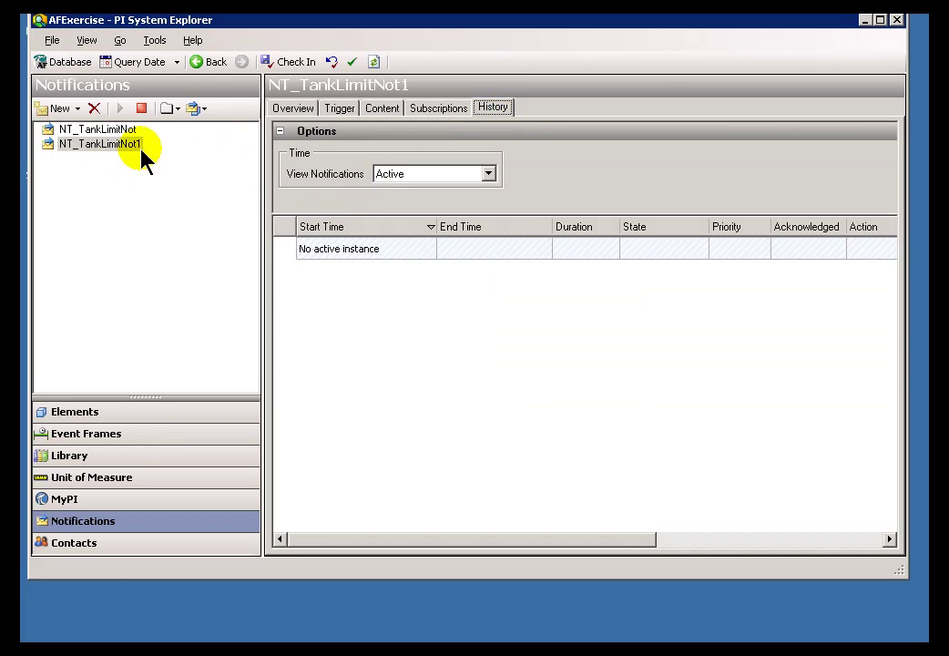
{"action": "left_click", "coordinate": [105, 143]}
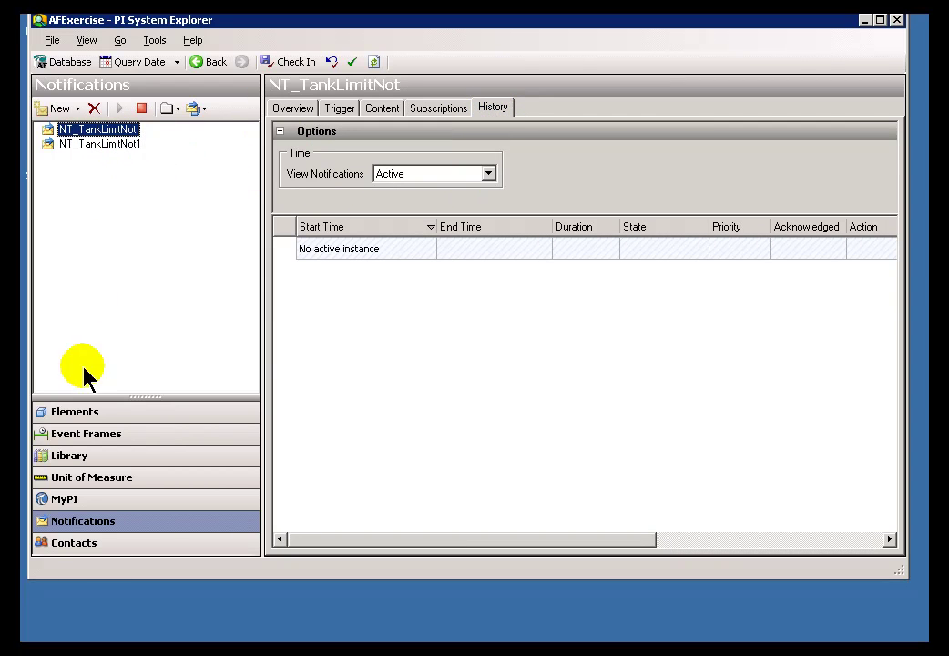
Step: Compare Level against AT_LevelLimit for TankA, TankB and TankC; all read below 95
{"action": "left_click", "coordinate": [72, 411]}
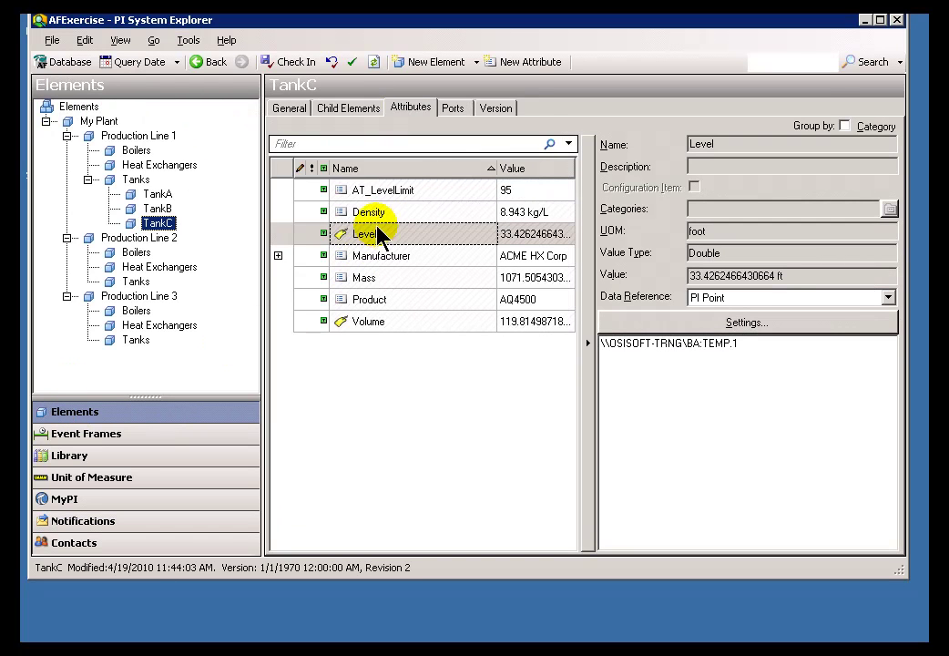
{"action": "left_click", "coordinate": [160, 196]}
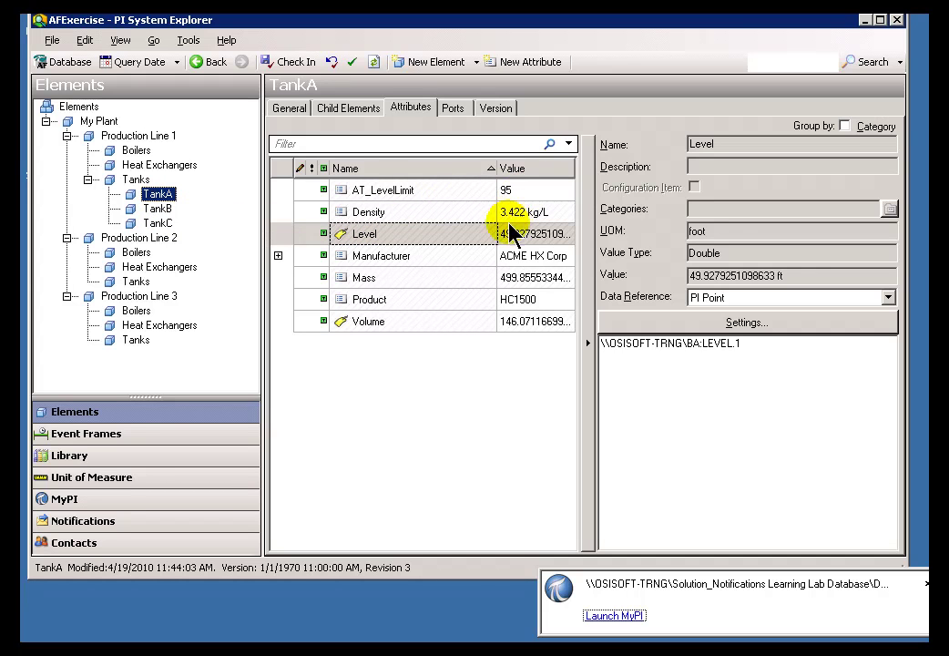
{"action": "mouse_move", "coordinate": [535, 234]}
{"action": "left_click", "coordinate": [157, 208]}
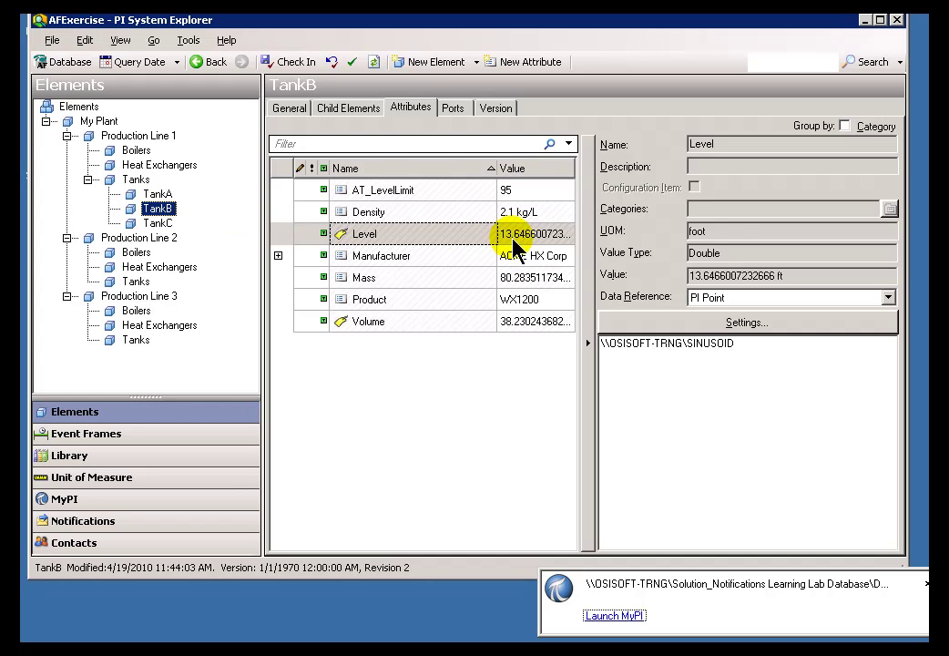
{"action": "left_click", "coordinate": [155, 223]}
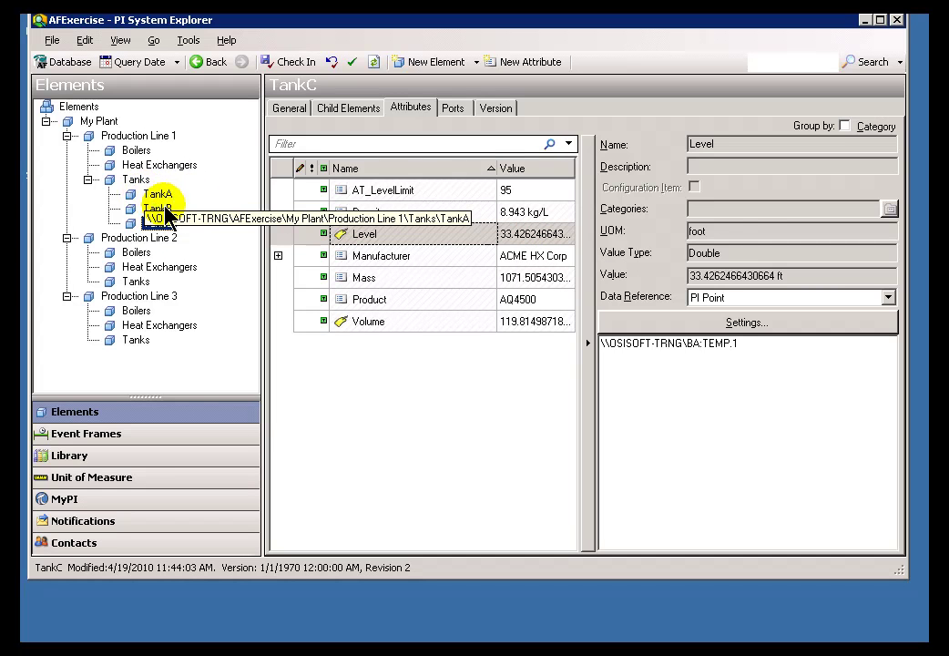
Step: Lower TankA's AT_LevelLimit from 95 to 15
{"action": "left_click", "coordinate": [151, 195]}
{"action": "left_click", "coordinate": [515, 197]}
{"action": "left_click", "coordinate": [519, 199]}
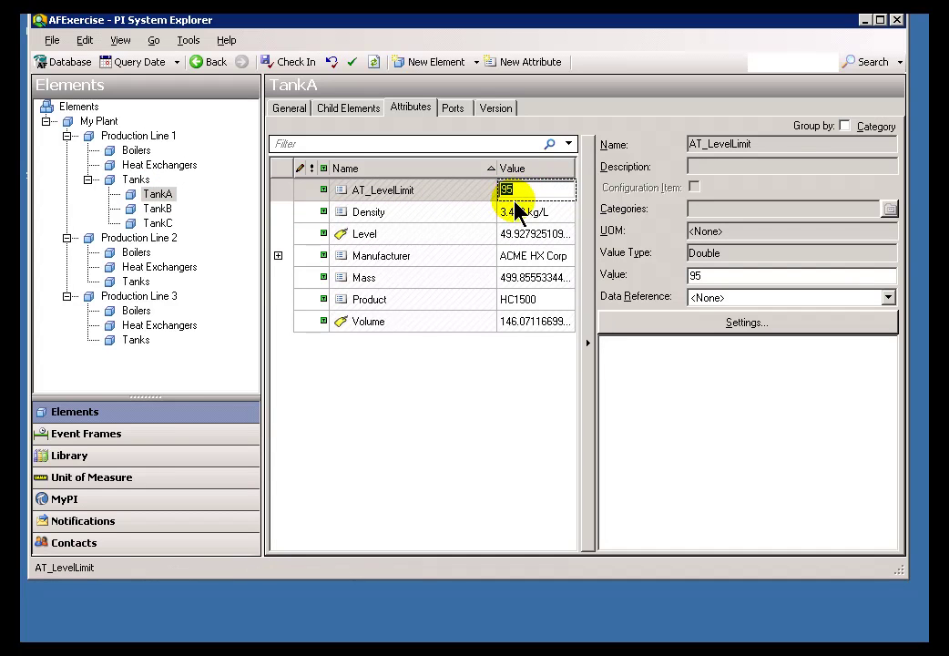
{"action": "type", "text": "15"}
{"action": "key", "text": "Return"}
Step: Lower TankB's and TankC's AT_LevelLimit from 95 to 15
{"action": "left_click", "coordinate": [171, 212]}
{"action": "left_click", "coordinate": [509, 192]}
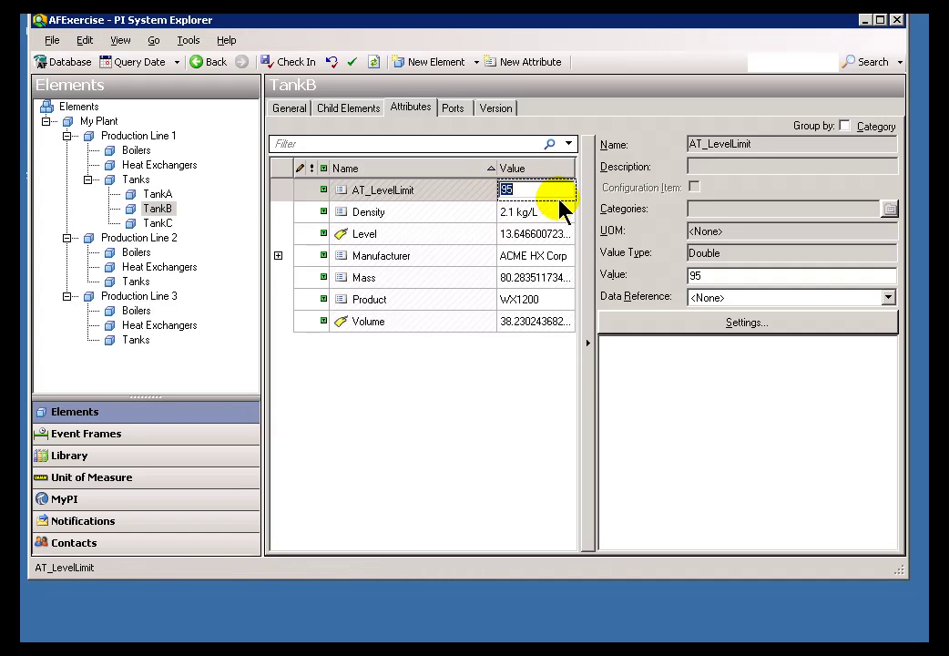
{"action": "type", "text": "15"}
{"action": "key", "text": "Return"}
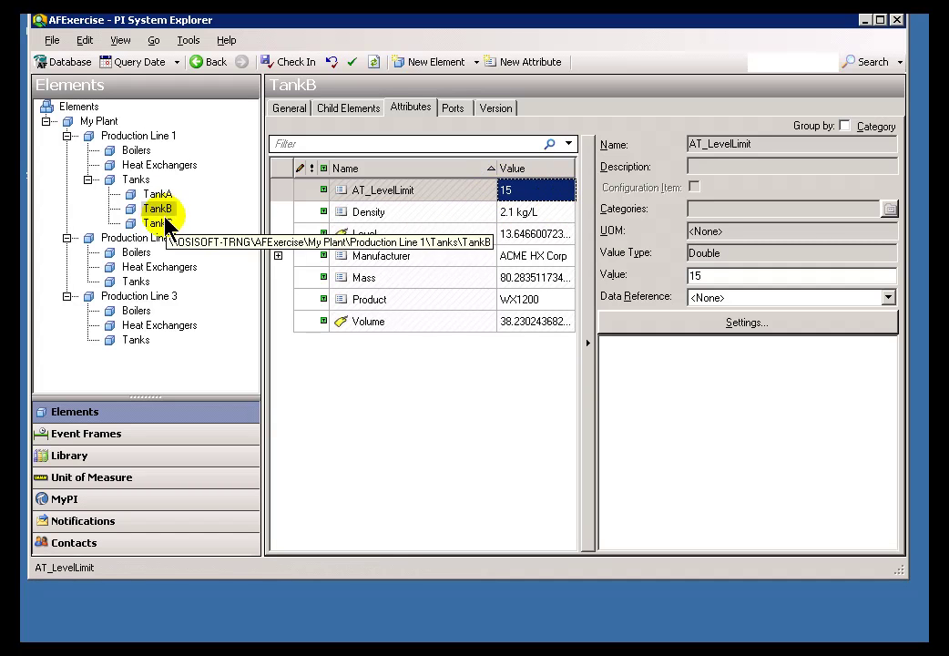
{"action": "left_click", "coordinate": [157, 224]}
{"action": "left_click", "coordinate": [536, 198]}
{"action": "type", "text": "1"}
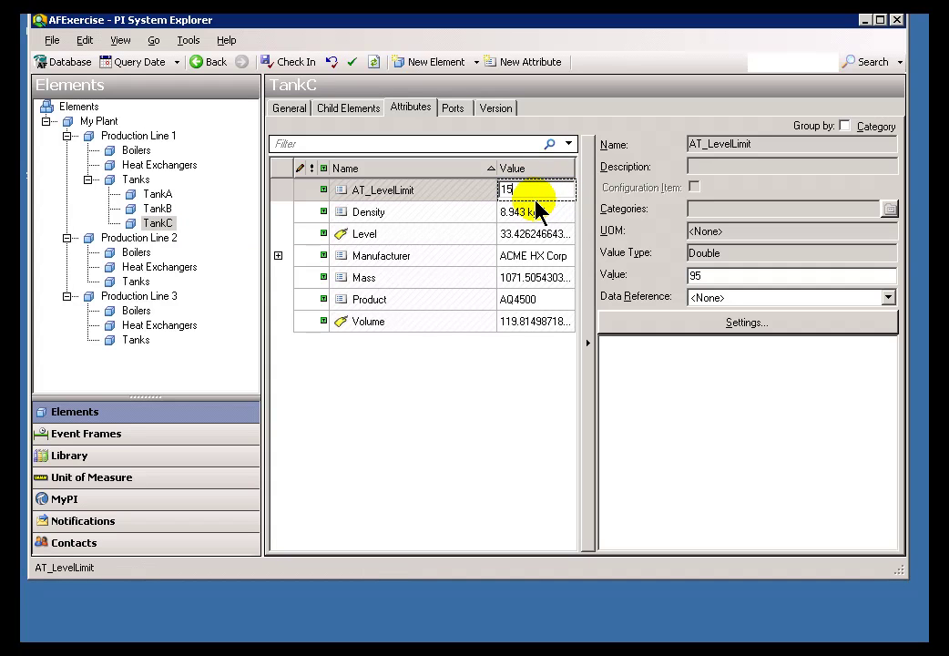
{"action": "key", "text": "Return"}
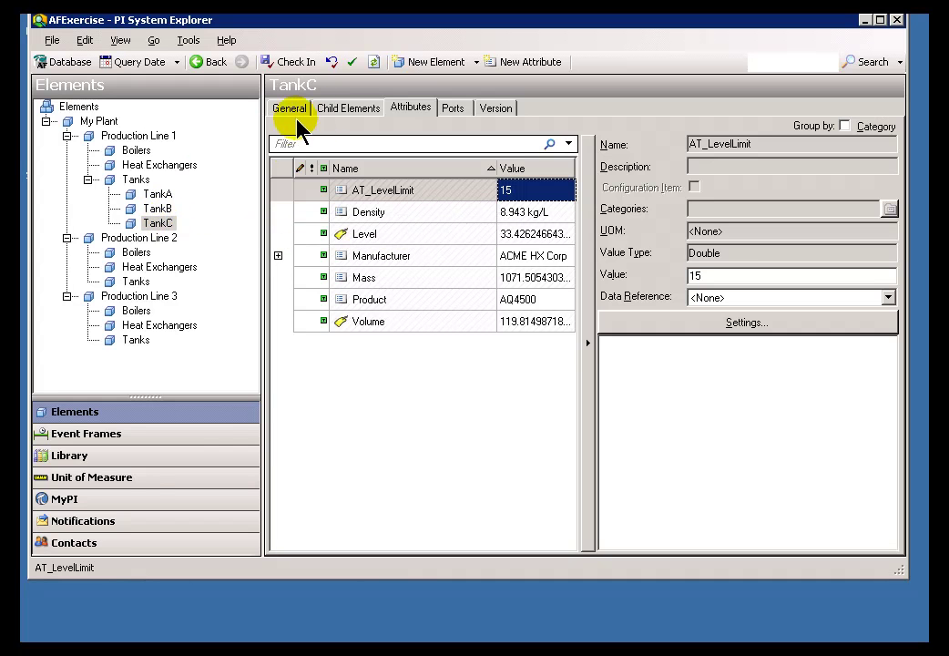
Step: Back in notifications, check NT_TankLimitNot's trigger and both notifications' histories for active instances
{"action": "left_click", "coordinate": [90, 524]}
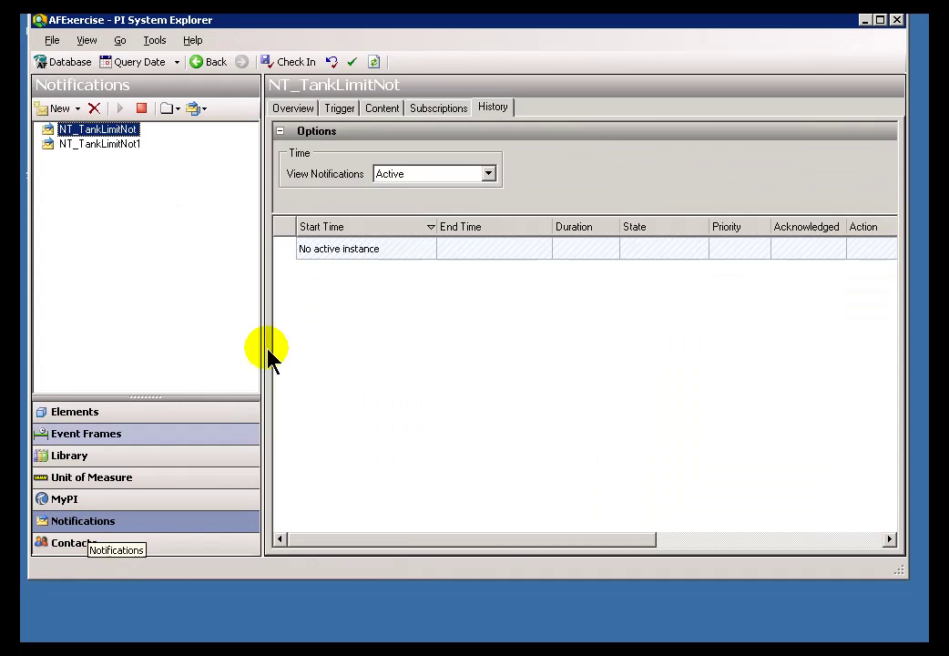
{"action": "left_click", "coordinate": [337, 109]}
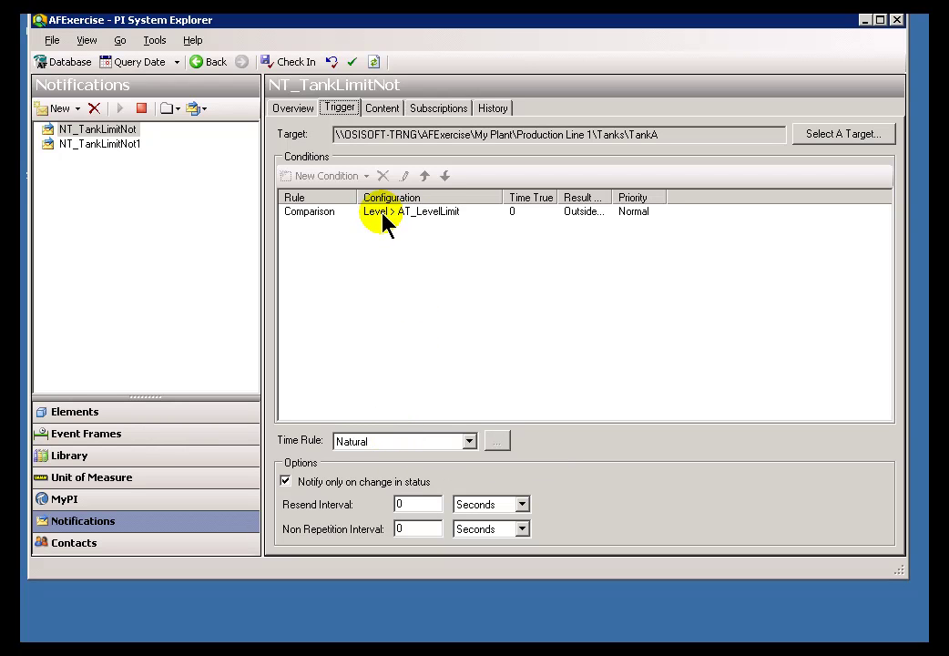
{"action": "left_click", "coordinate": [492, 109]}
{"action": "left_click", "coordinate": [109, 145]}
{"action": "left_click", "coordinate": [102, 131]}
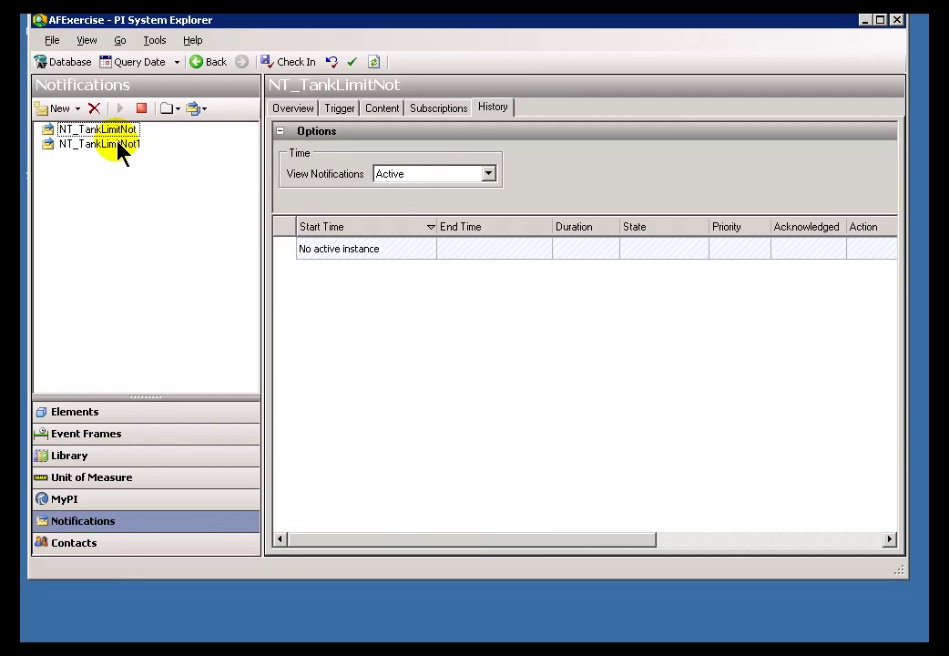
{"action": "left_click", "coordinate": [120, 146]}
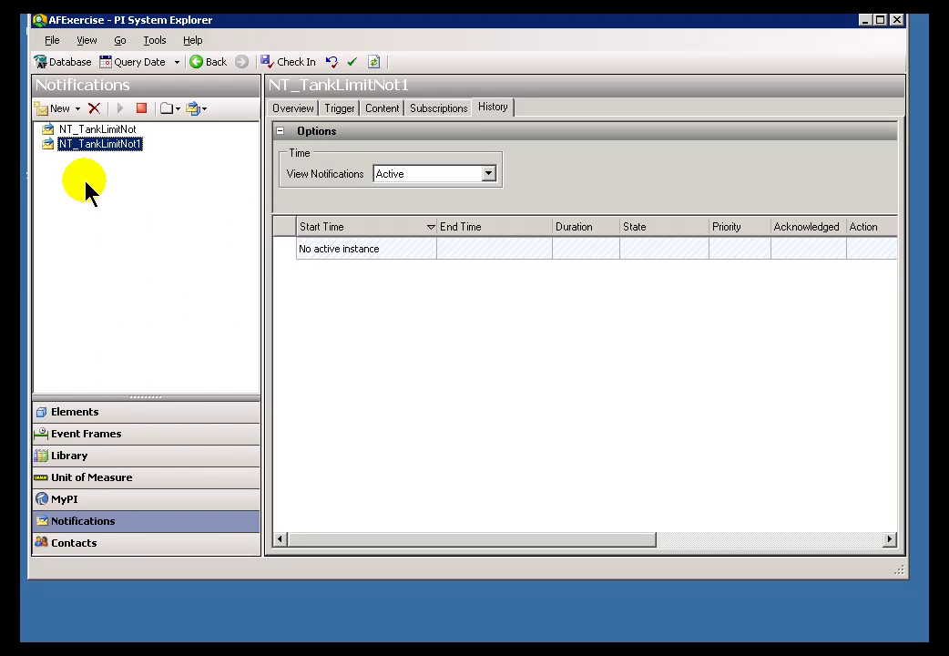
Step: Generate a new notification for TankC only from the NT_TankLimitNot template
{"action": "left_click", "coordinate": [73, 108]}
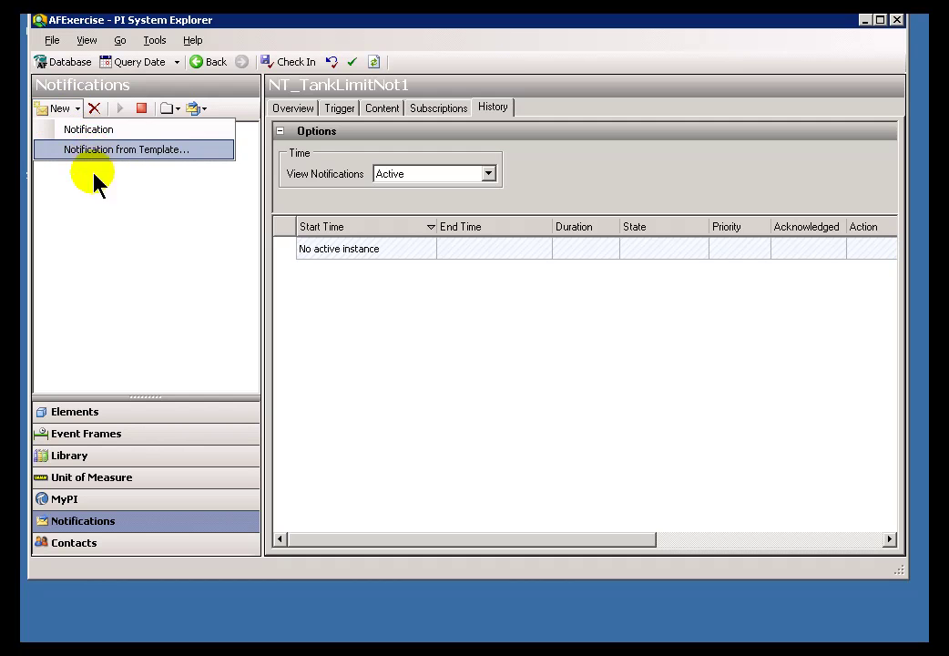
{"action": "left_click", "coordinate": [89, 197]}
{"action": "right_click", "coordinate": [88, 194]}
{"action": "mouse_move", "coordinate": [130, 204]}
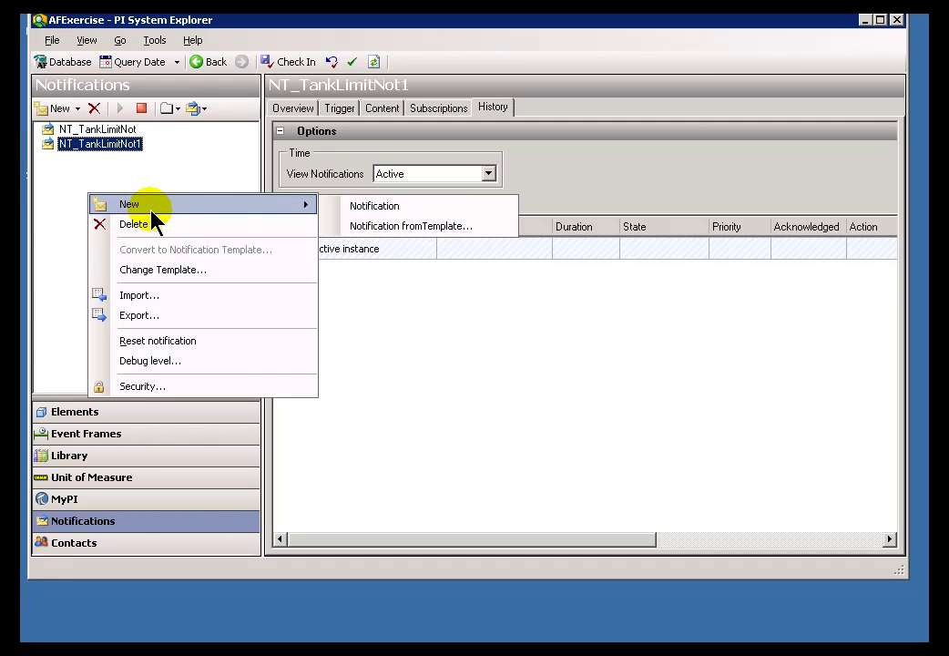
{"action": "left_click", "coordinate": [369, 226]}
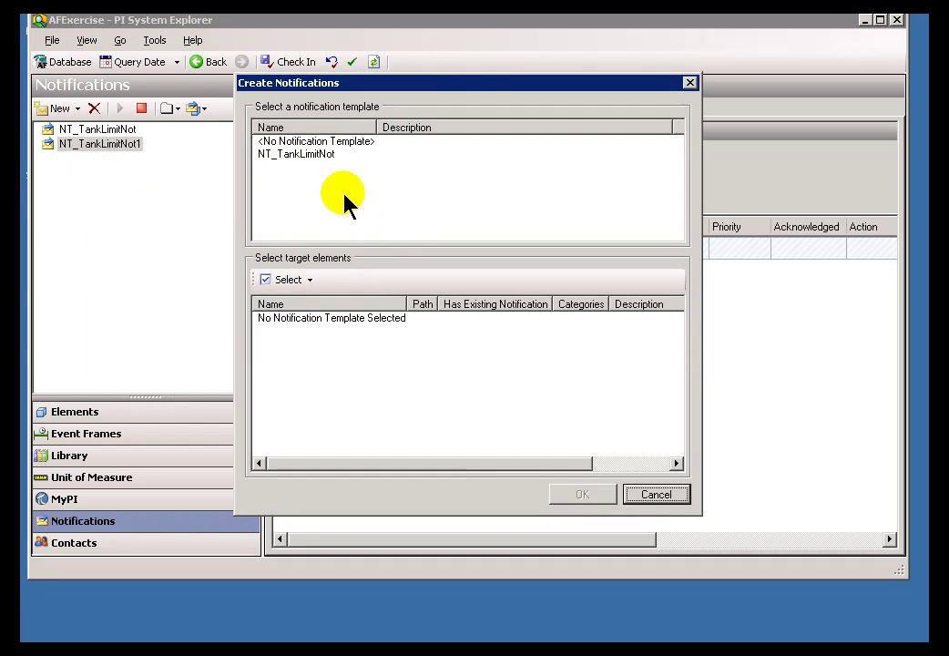
{"action": "left_click", "coordinate": [282, 153]}
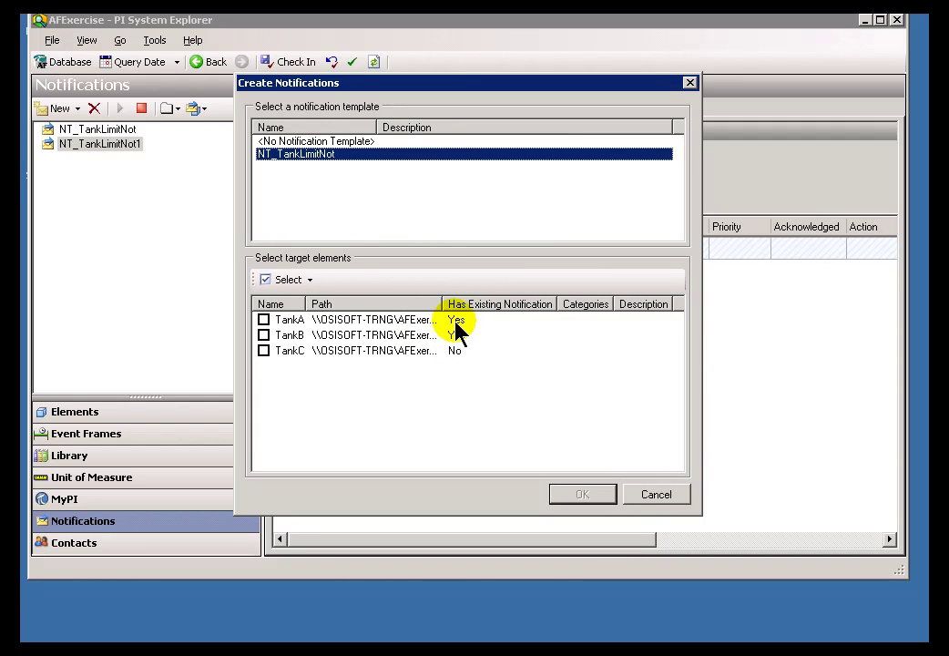
{"action": "left_click_drag", "start_coordinate": [444, 304], "coordinate": [513, 306]}
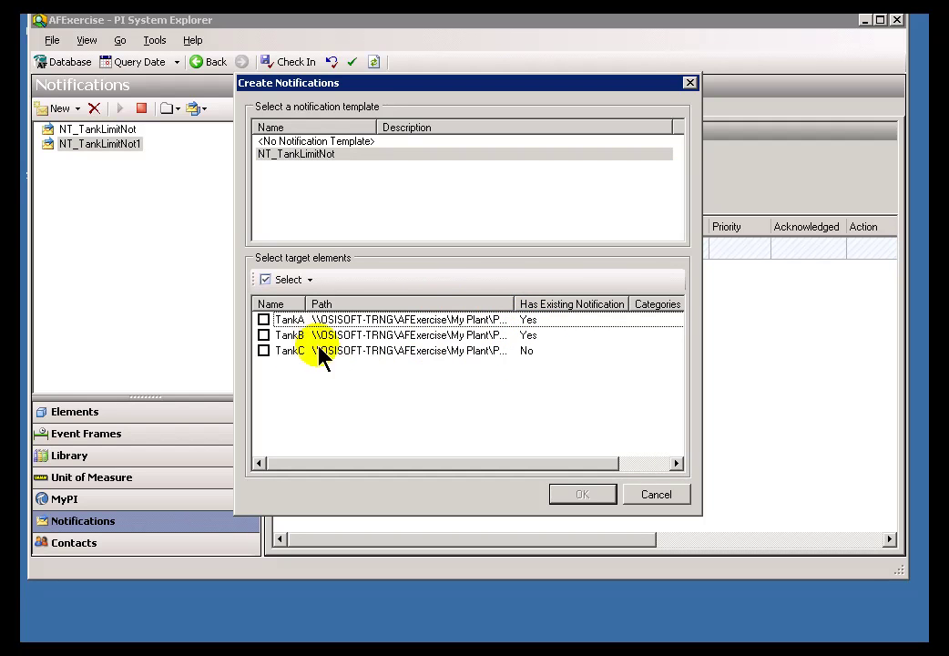
{"action": "left_click", "coordinate": [263, 350]}
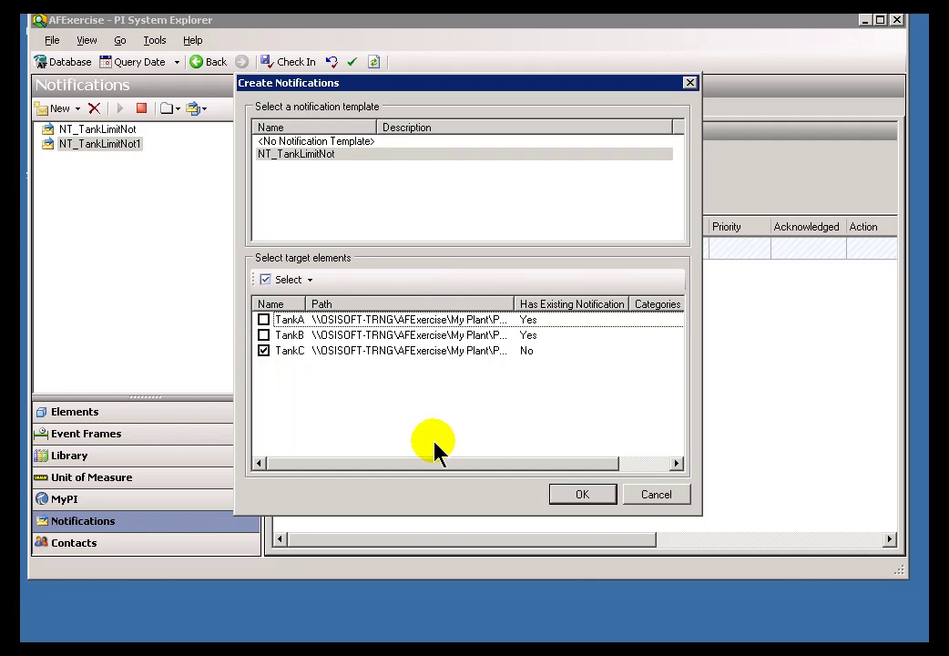
{"action": "left_click", "coordinate": [582, 497]}
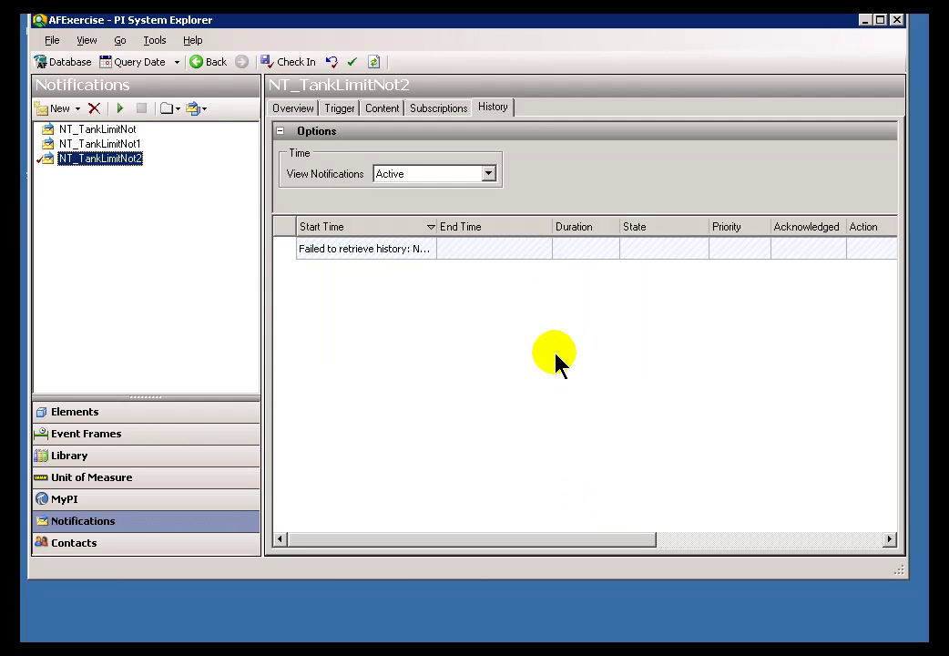
Step: Check in NT_TankLimitNot2, showing the check-in dialog only when Shift is held
{"action": "left_click", "coordinate": [296, 62]}
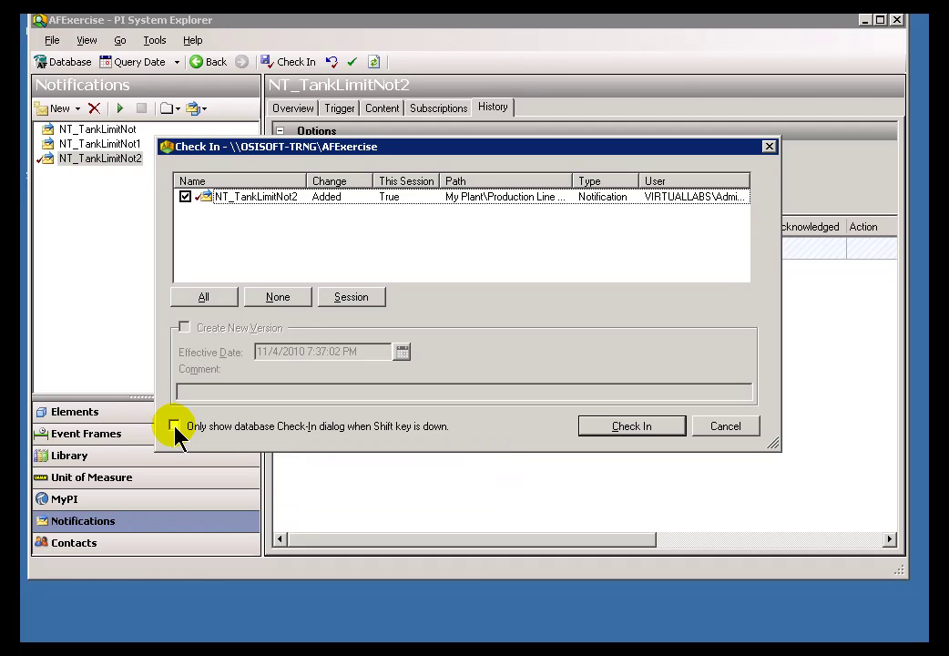
{"action": "left_click", "coordinate": [174, 426]}
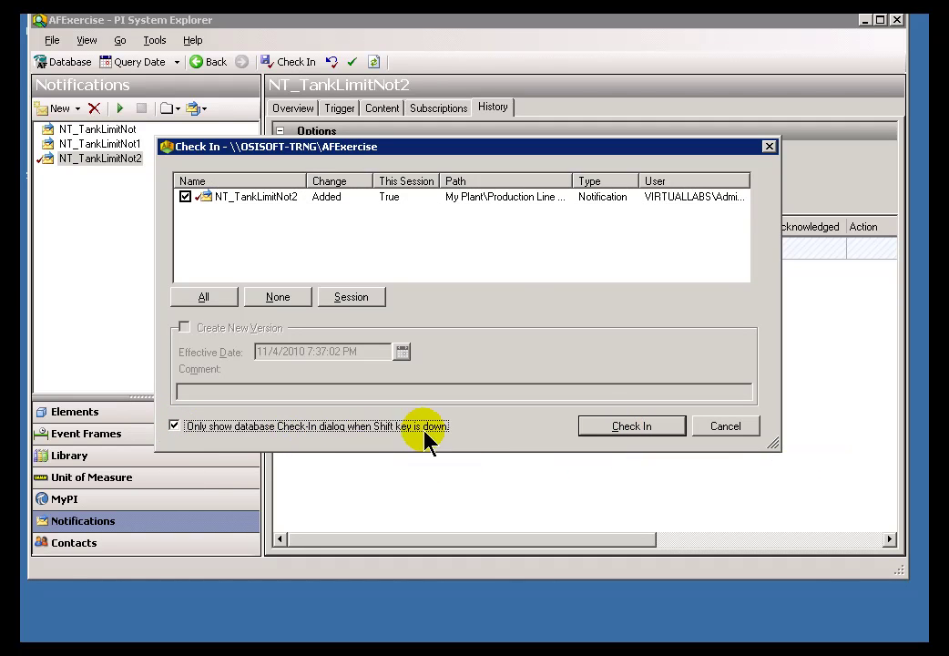
{"action": "left_click", "coordinate": [635, 436]}
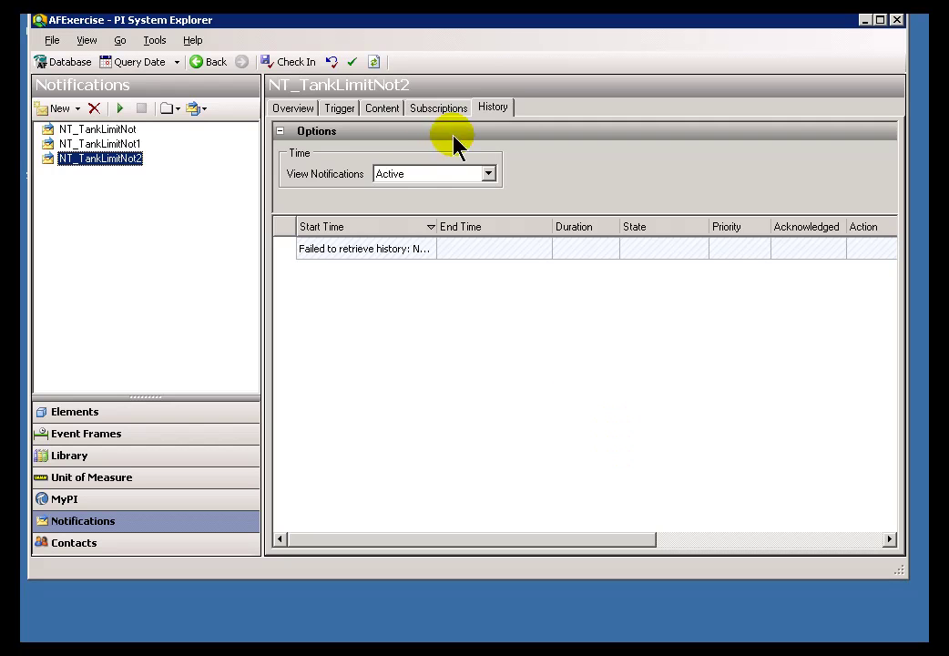
Step: Find NT_TankLimitNot2's active OutsideControl instance via refreshed history, then view the NT_TankLimitNot template
{"action": "left_click", "coordinate": [104, 130]}
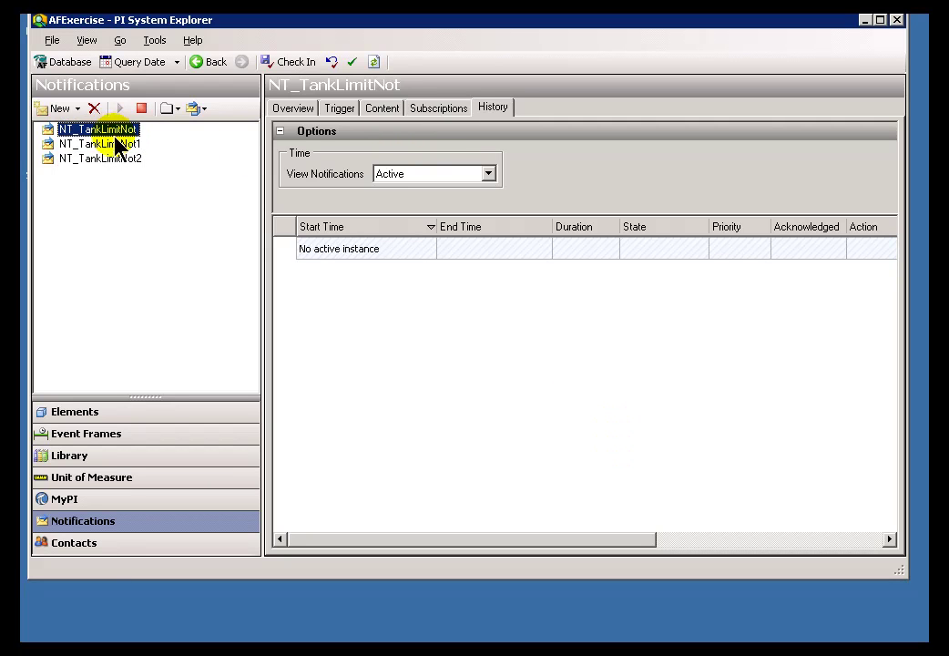
{"action": "left_click", "coordinate": [109, 146]}
{"action": "left_click", "coordinate": [100, 158]}
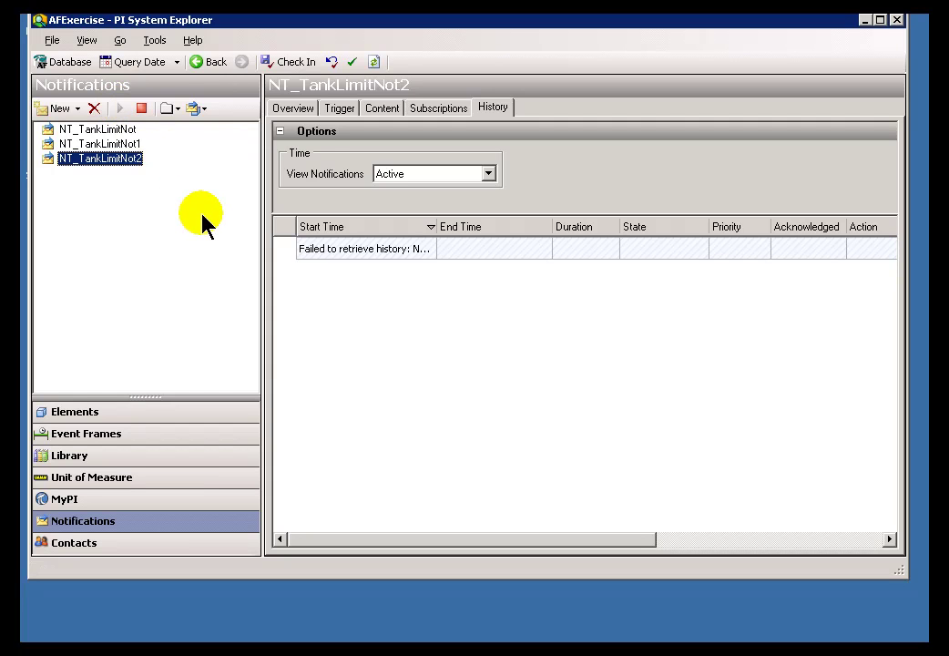
{"action": "key", "text": "F5"}
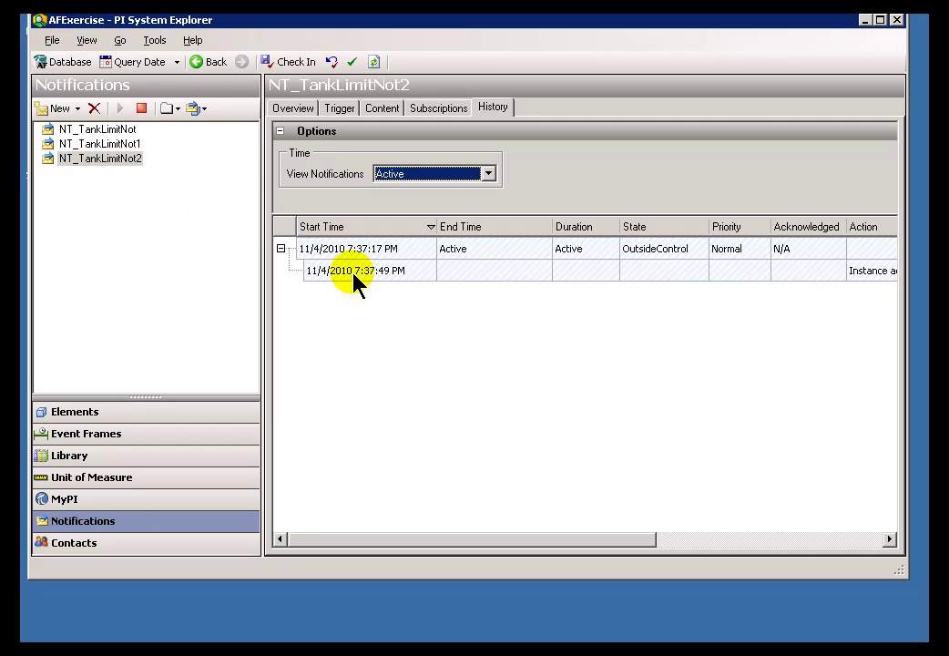
{"action": "left_click", "coordinate": [105, 144]}
{"action": "left_click", "coordinate": [92, 132]}
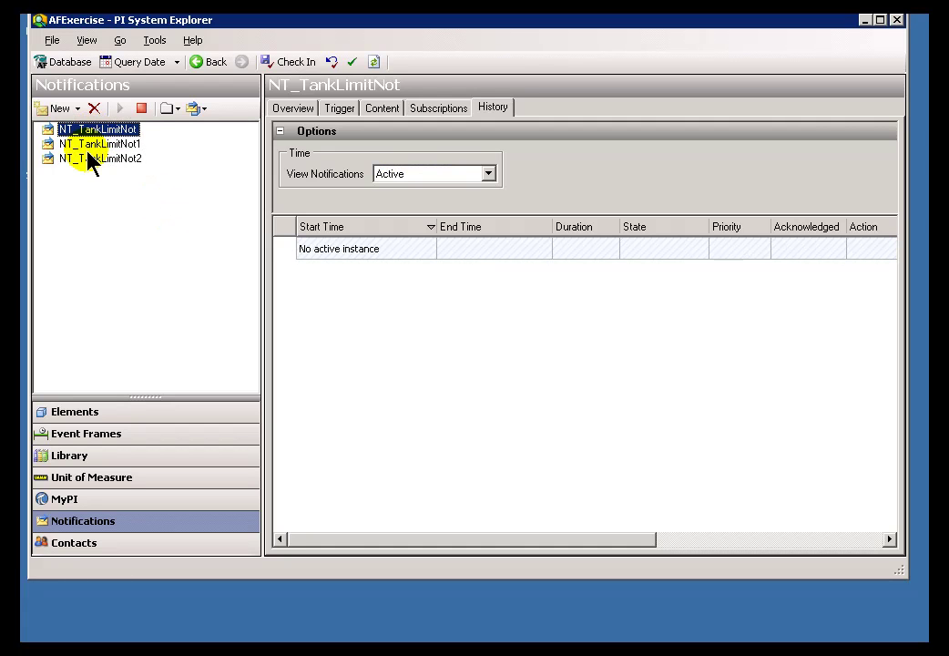
{"action": "left_click", "coordinate": [88, 146]}
{"action": "left_click", "coordinate": [84, 161]}
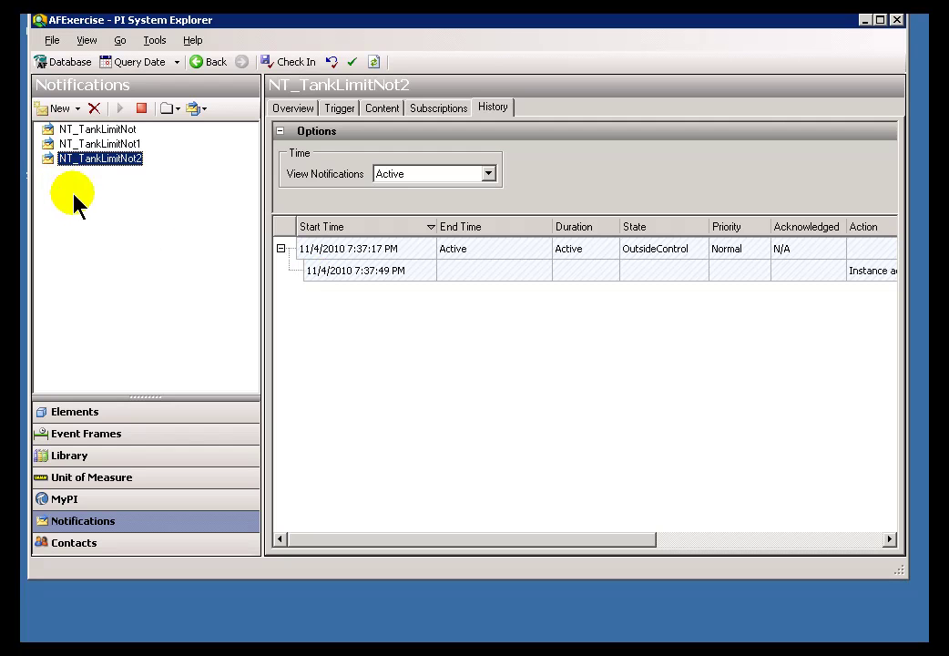
{"action": "left_click", "coordinate": [78, 457]}
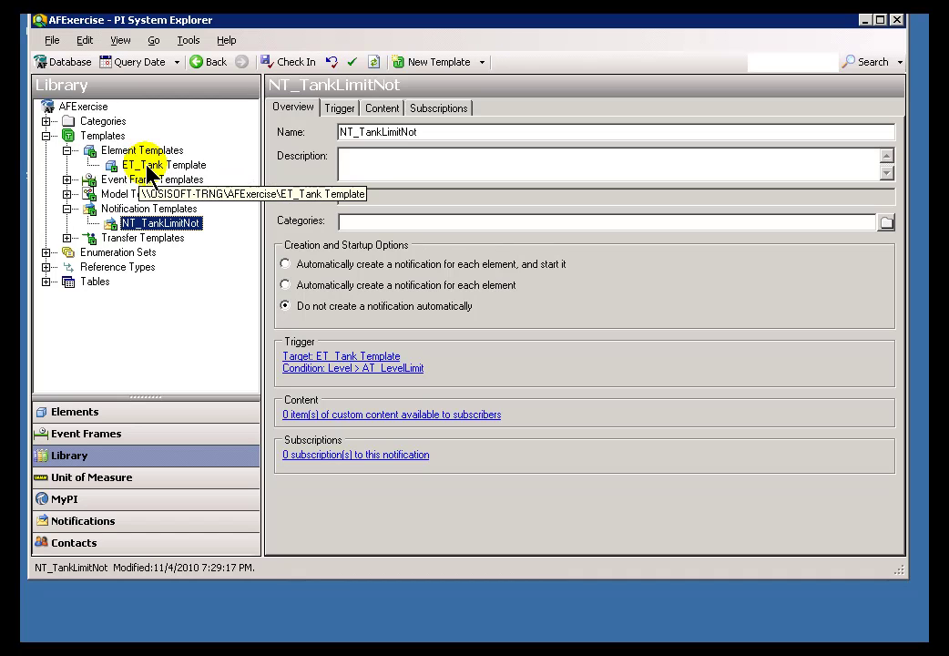
Step: Return to the notifications list with NT_TankLimitNot2's active instance history shown
{"action": "left_click", "coordinate": [83, 522]}
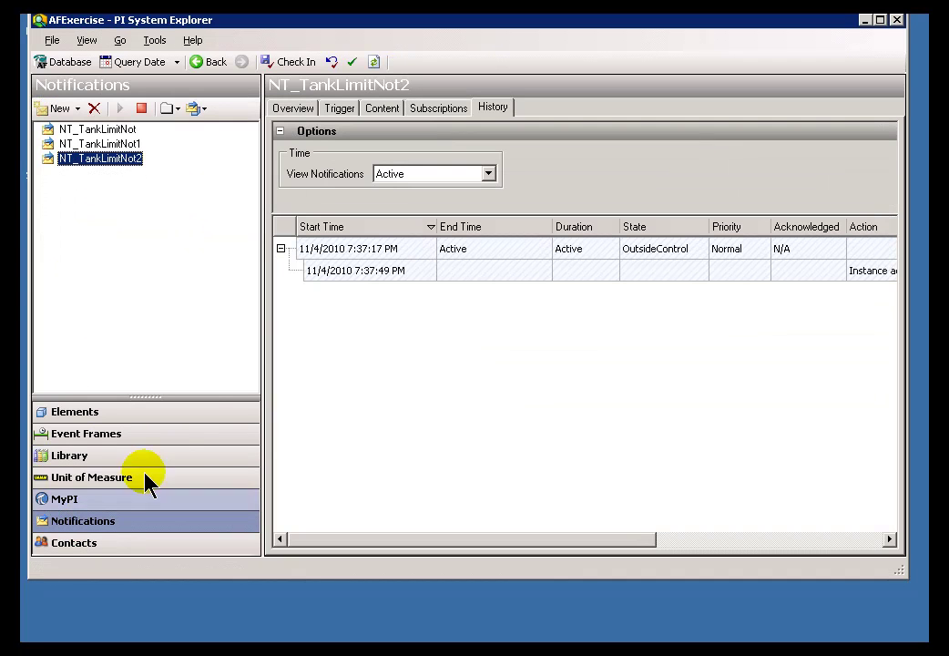
Step: Delete all three tank-limit notifications
{"action": "left_click", "coordinate": [92, 129]}
{"action": "left_click", "coordinate": [99, 158], "text": "shift"}
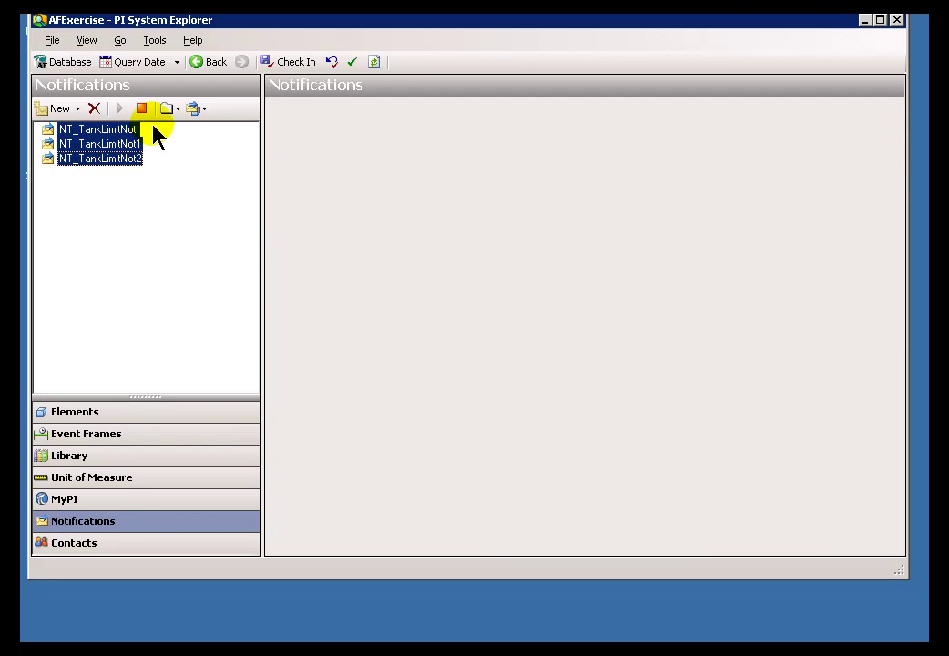
{"action": "right_click", "coordinate": [108, 159]}
{"action": "left_click", "coordinate": [167, 180]}
{"action": "left_click", "coordinate": [465, 369]}
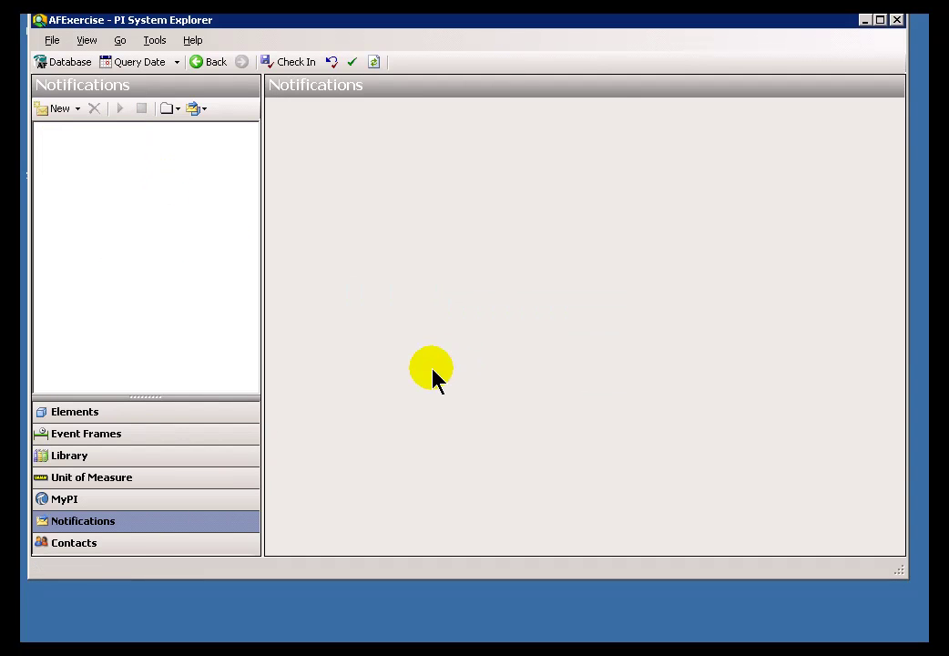
Step: Delete the NT_TankLimitNot notification template from the library and check in the deletions
{"action": "left_click", "coordinate": [67, 457]}
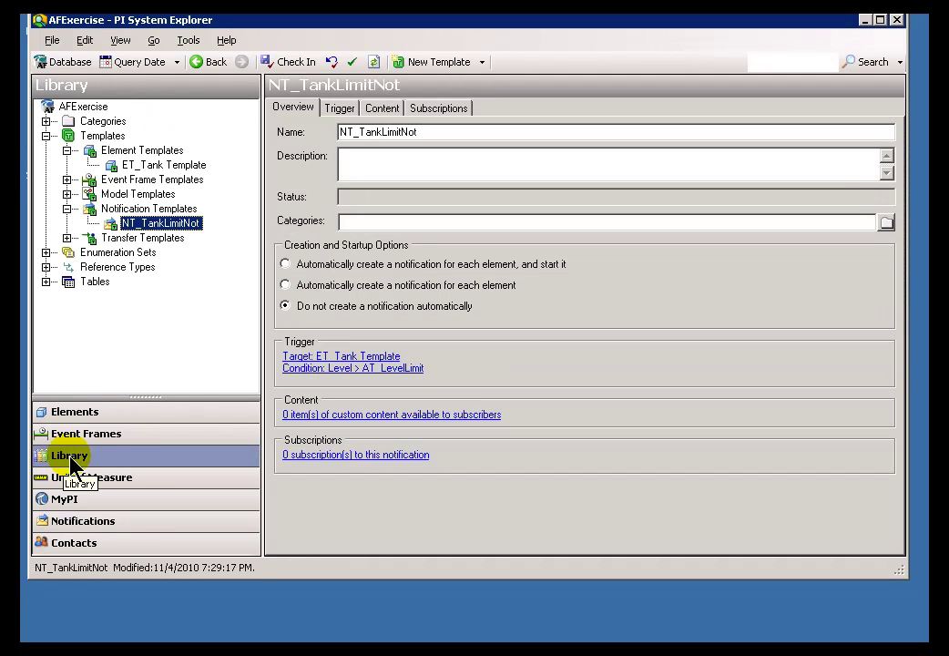
{"action": "right_click", "coordinate": [112, 225]}
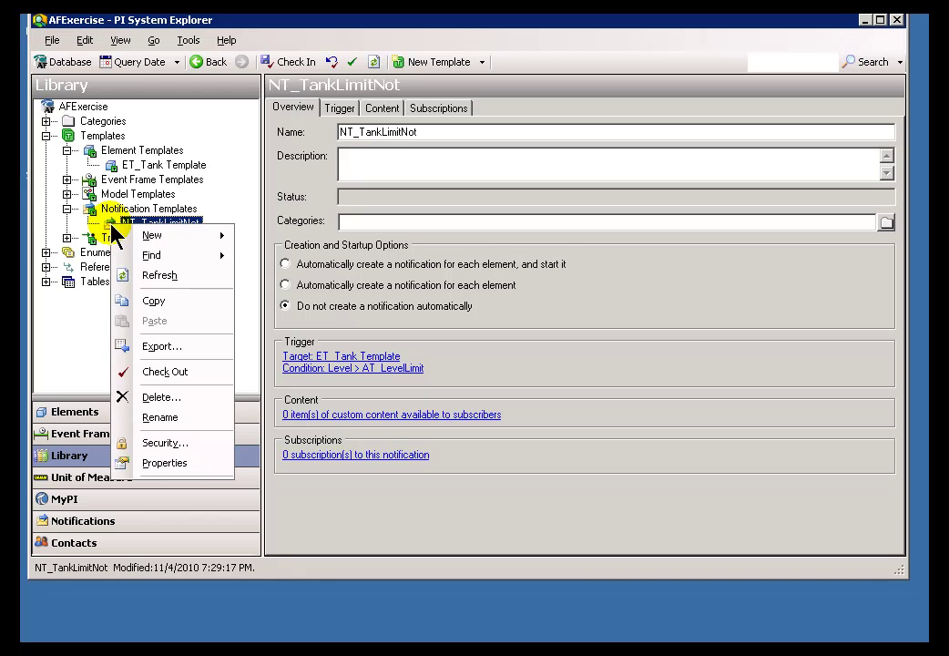
{"action": "left_click", "coordinate": [158, 398]}
{"action": "left_click", "coordinate": [448, 367]}
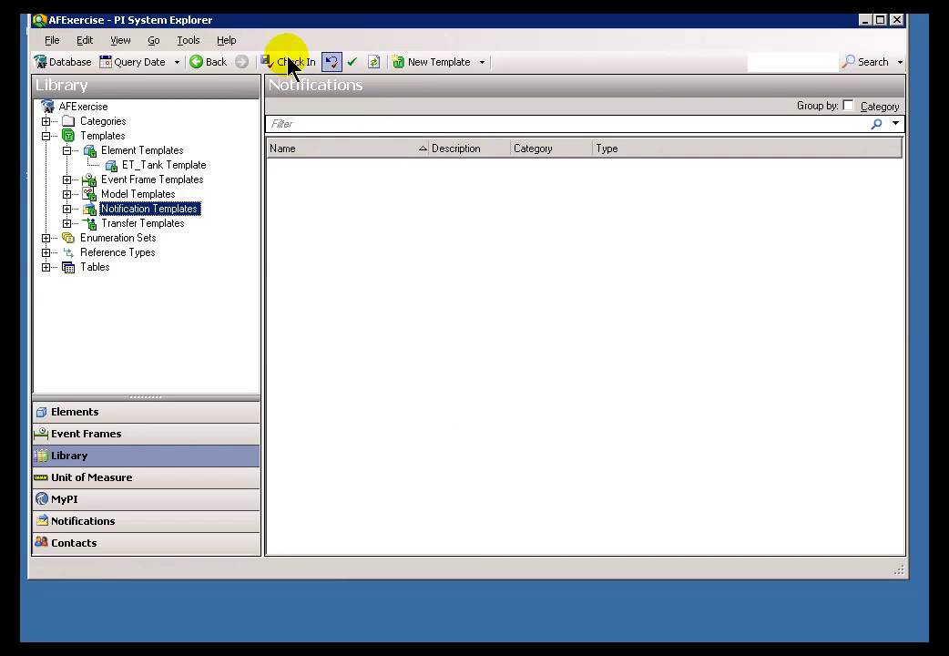
{"action": "left_click", "coordinate": [292, 61]}
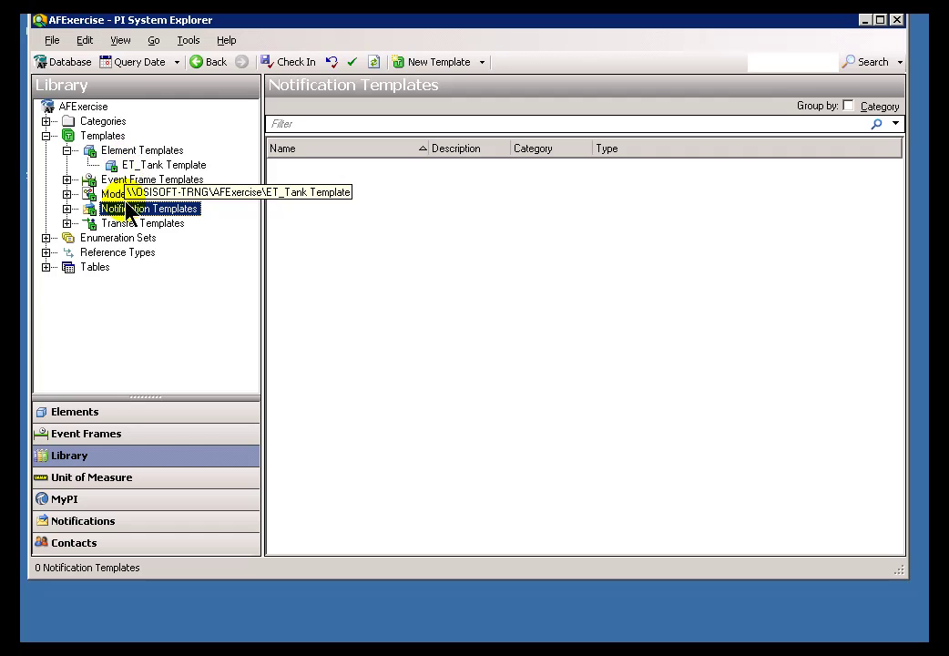
Step: Create a new blank notification in the notifications list
{"action": "left_click", "coordinate": [75, 527]}
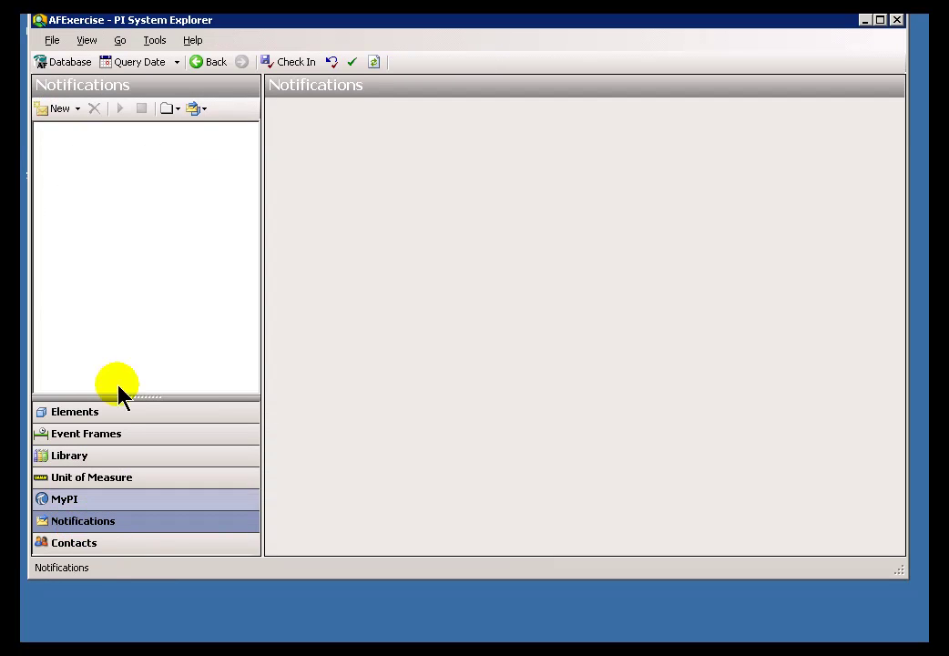
{"action": "right_click", "coordinate": [81, 132]}
{"action": "left_click", "coordinate": [363, 147]}
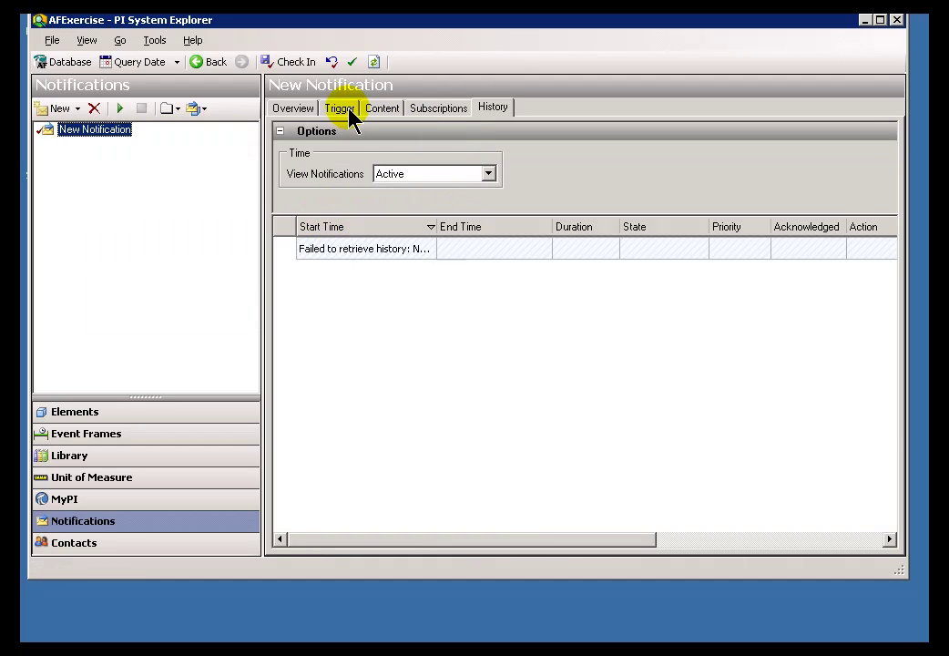
{"action": "left_click", "coordinate": [346, 112]}
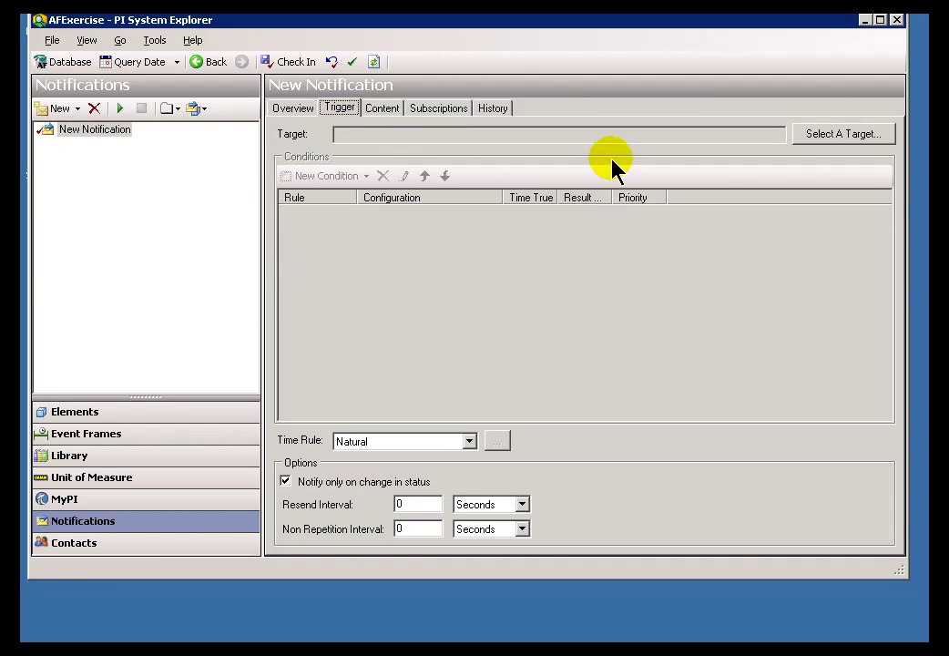
Step: Set the notification target to TankA under My Plant > Production Line 1 > Tanks
{"action": "left_click", "coordinate": [811, 139]}
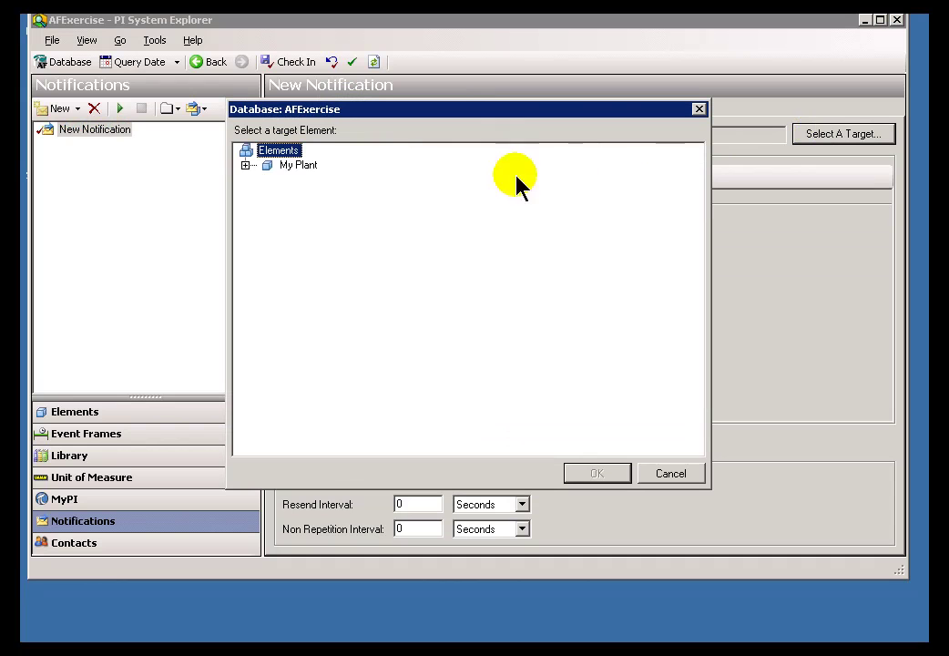
{"action": "left_click", "coordinate": [245, 165]}
{"action": "left_click", "coordinate": [266, 179]}
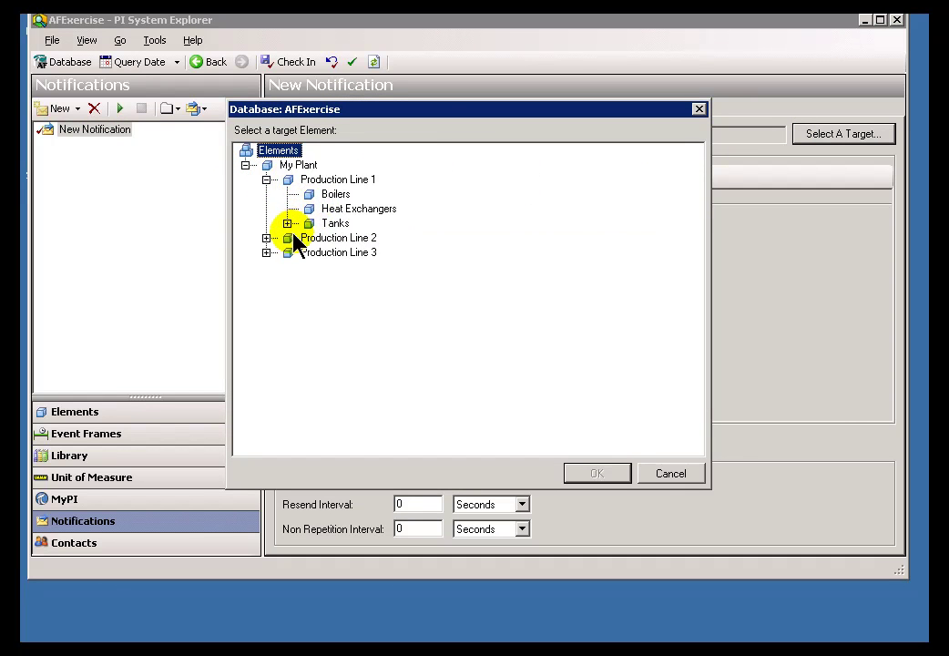
{"action": "left_click", "coordinate": [288, 223]}
{"action": "left_click", "coordinate": [355, 239]}
{"action": "left_click", "coordinate": [584, 475]}
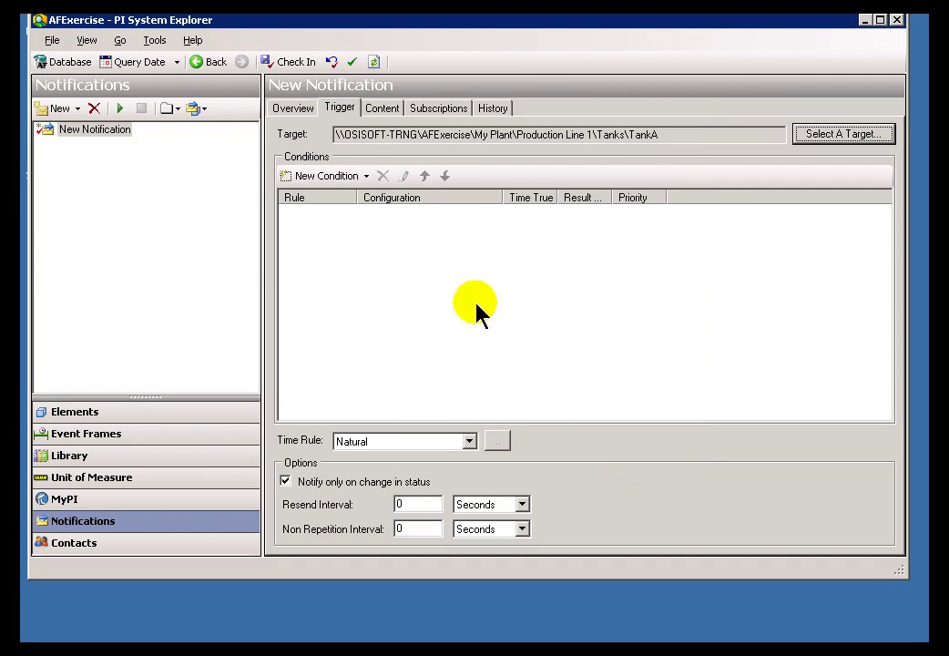
Step: Add a Comparison condition with TankA's Level attribute as its input
{"action": "left_click", "coordinate": [366, 176]}
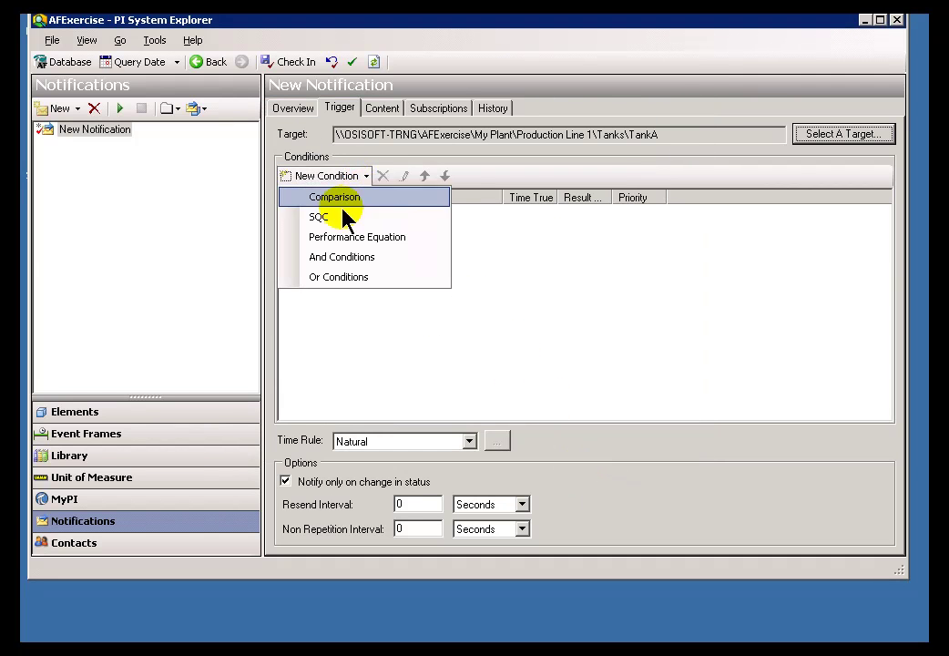
{"action": "left_click", "coordinate": [337, 203]}
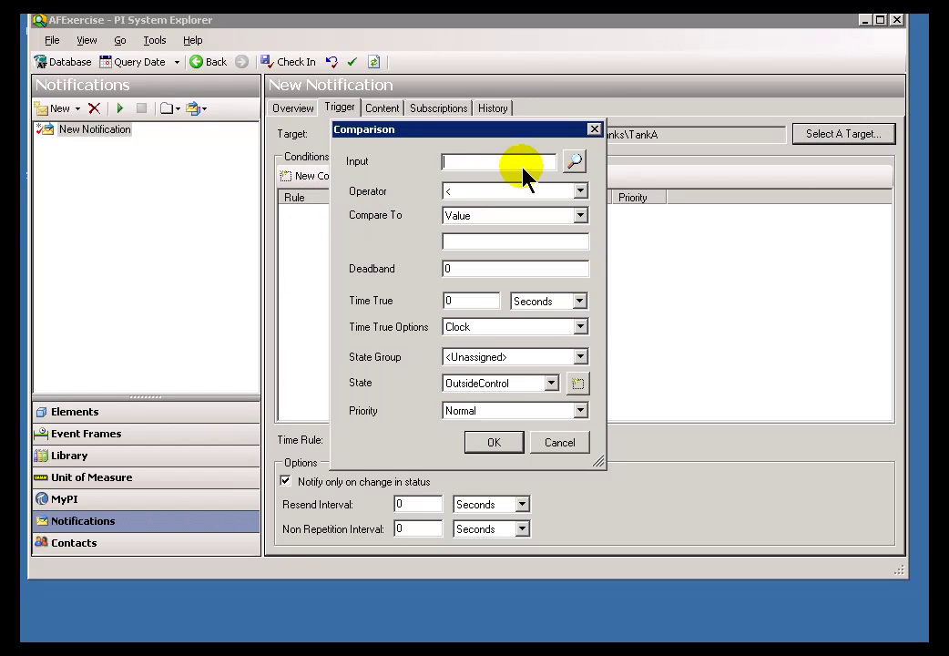
{"action": "left_click", "coordinate": [574, 162]}
{"action": "left_click", "coordinate": [347, 154]}
{"action": "left_click", "coordinate": [401, 184]}
{"action": "left_click", "coordinate": [497, 464]}
Step: Set the operator to > and compare against the AT_LevelLimit attribute, then save the condition
{"action": "left_click", "coordinate": [579, 191]}
{"action": "left_click", "coordinate": [465, 257]}
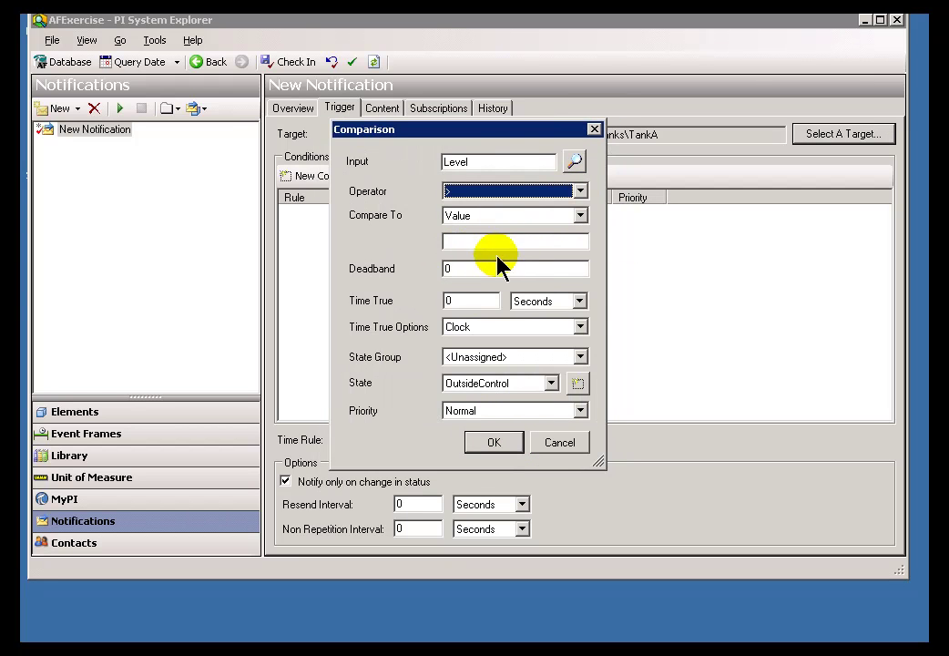
{"action": "left_click", "coordinate": [579, 216]}
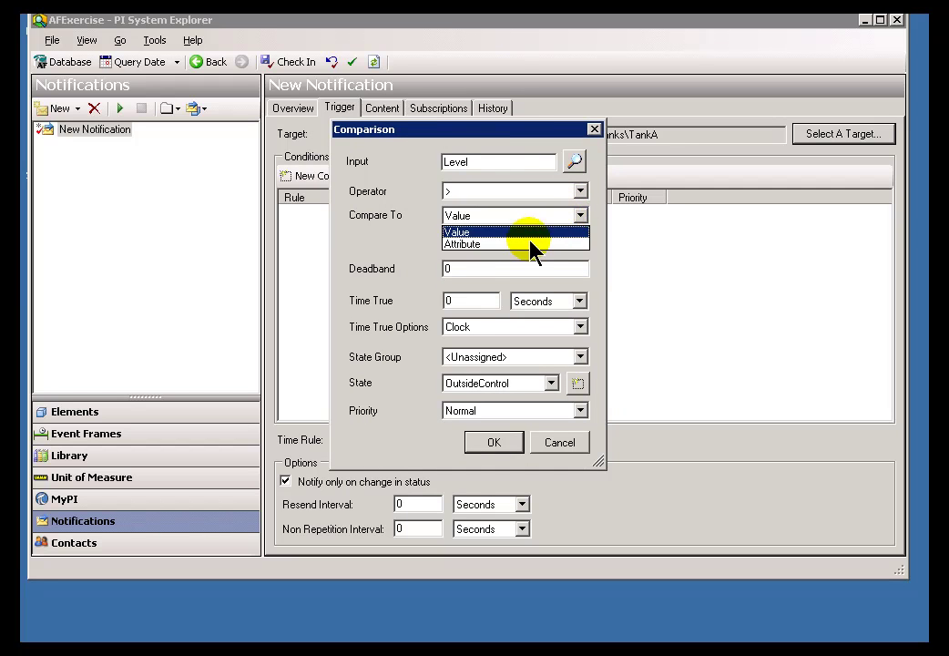
{"action": "left_click", "coordinate": [496, 244]}
{"action": "left_click", "coordinate": [578, 241]}
{"action": "left_click", "coordinate": [347, 154]}
{"action": "left_click", "coordinate": [405, 257]}
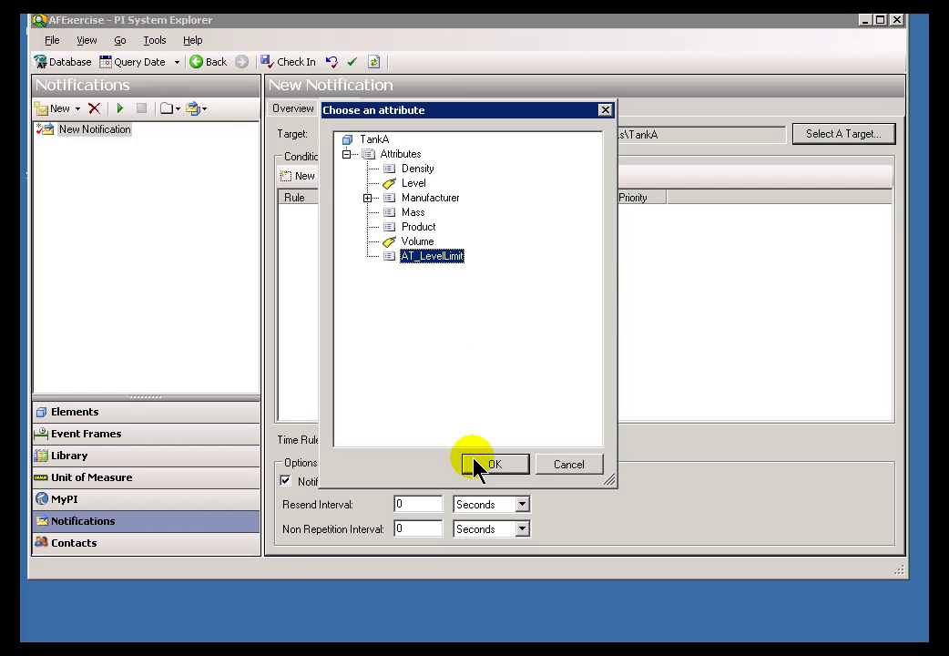
{"action": "left_click", "coordinate": [476, 465]}
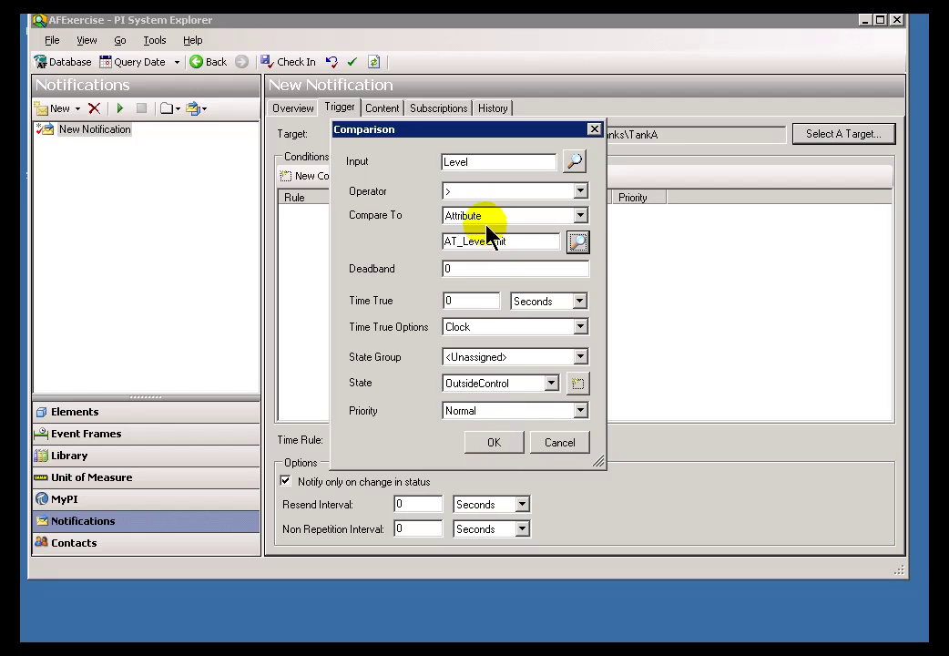
{"action": "left_click", "coordinate": [495, 443]}
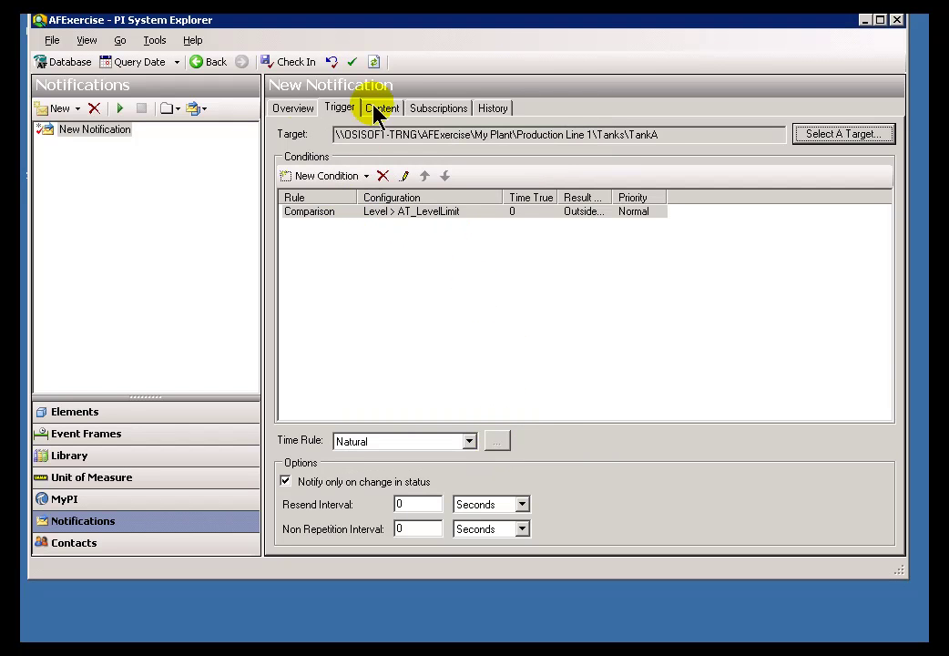
Step: Rename the notification to MyNot2 on the Overview tab
{"action": "left_click", "coordinate": [306, 108]}
{"action": "left_click_drag", "start_coordinate": [413, 142], "coordinate": [279, 143]}
{"action": "type", "text": "MyNot2"}
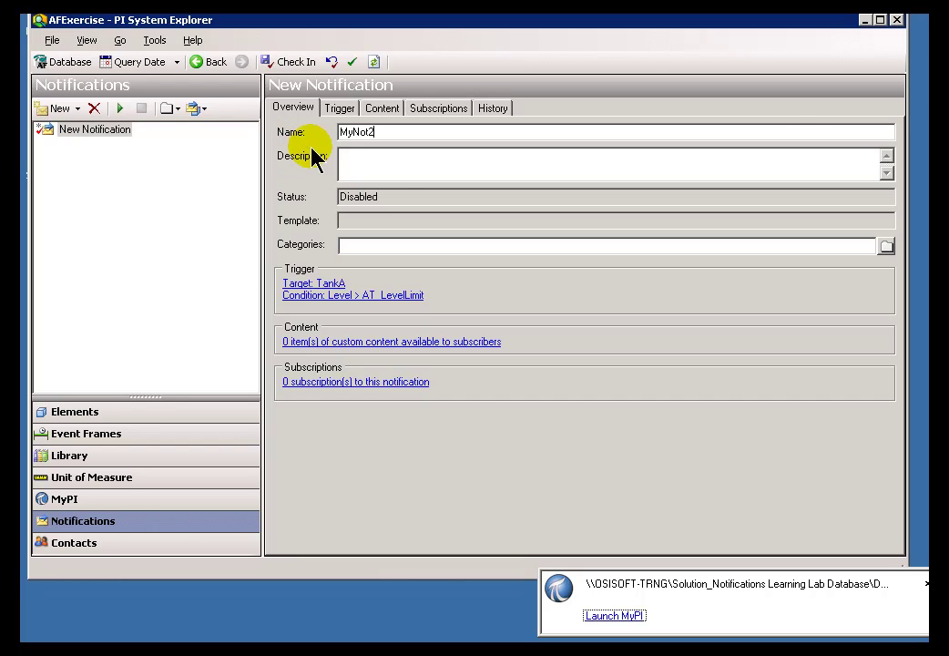
Step: Review the Trigger, Content, Subscriptions and History tabs, then check in the notification
{"action": "left_click", "coordinate": [339, 108]}
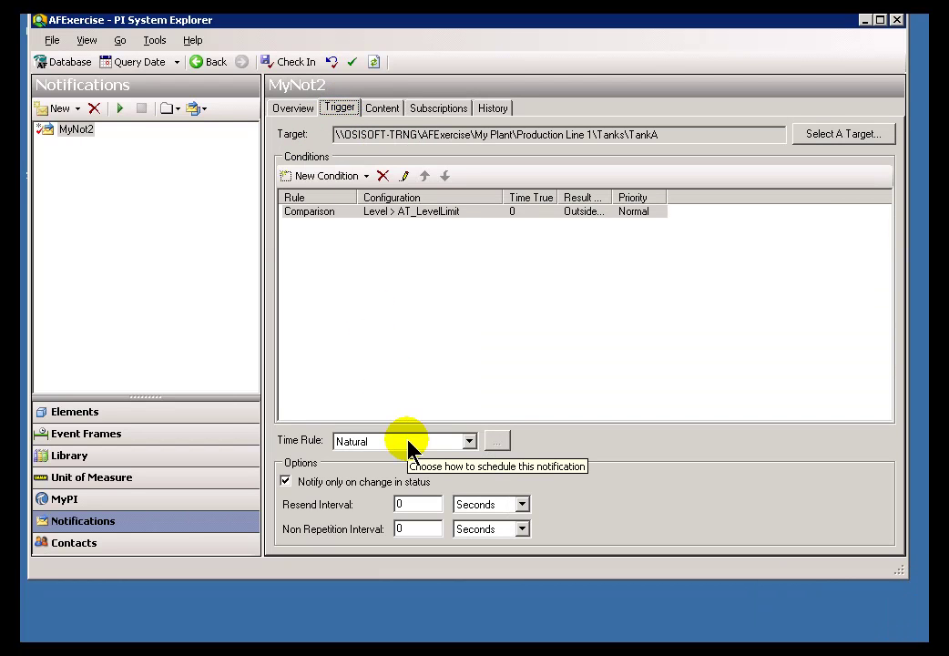
{"action": "left_click", "coordinate": [383, 108]}
{"action": "left_click", "coordinate": [431, 114]}
{"action": "left_click", "coordinate": [499, 119]}
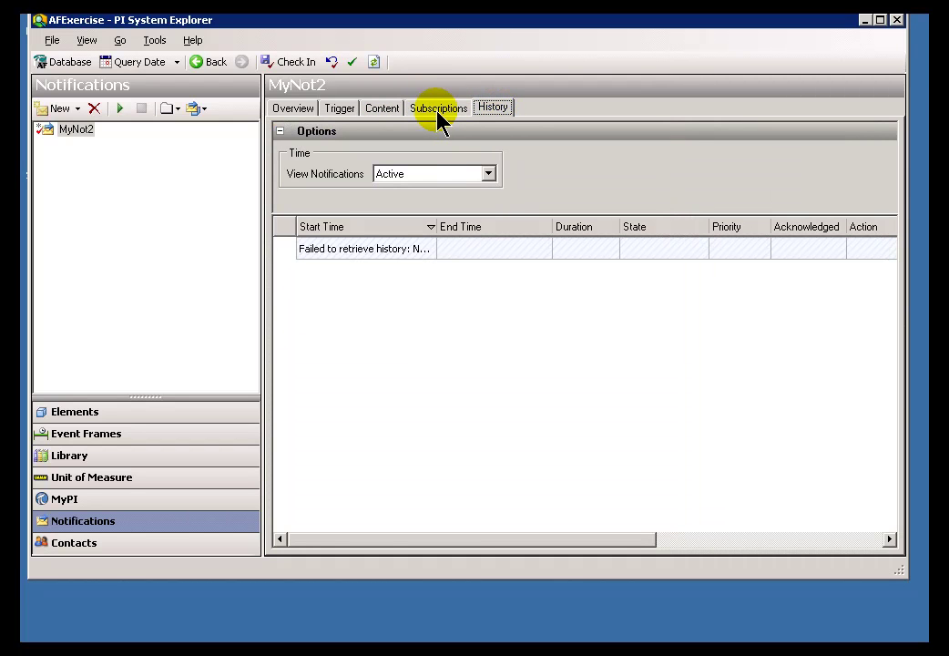
{"action": "left_click", "coordinate": [294, 69]}
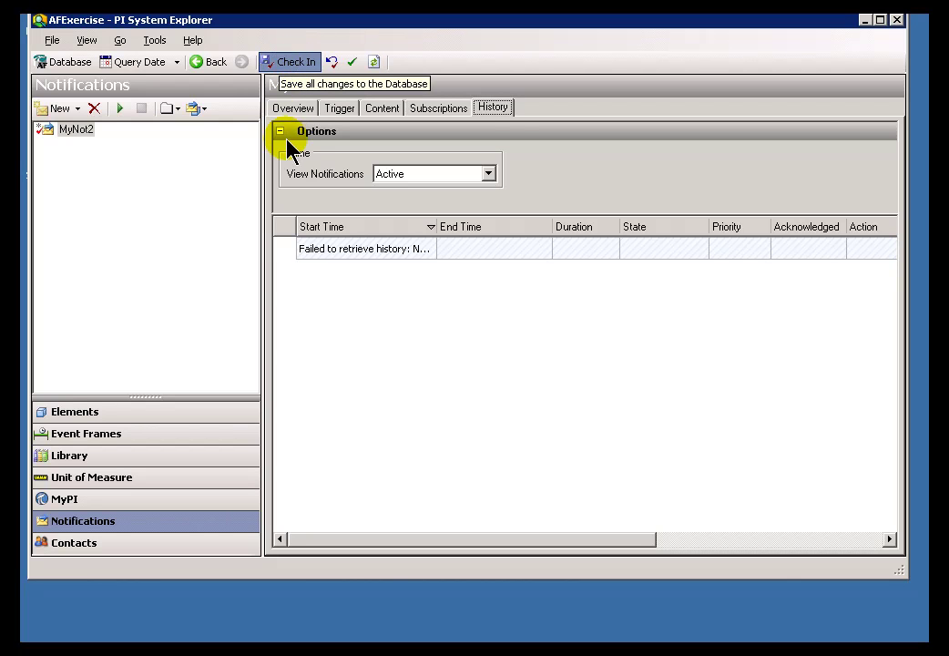
Step: Select MyNot2 and start it with Start/Enable Selected Notification
{"action": "left_click", "coordinate": [285, 74]}
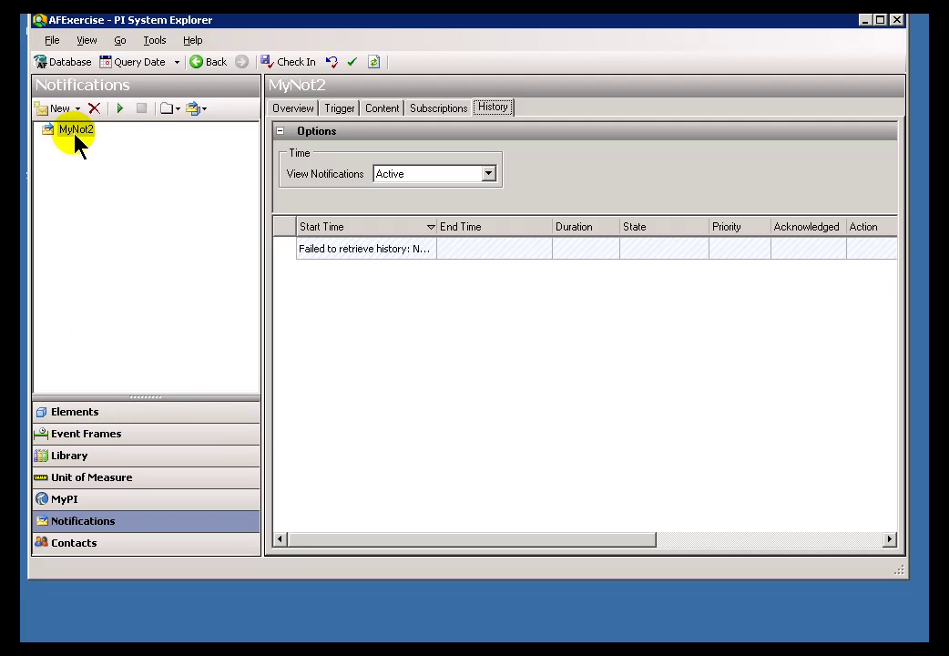
{"action": "left_click", "coordinate": [121, 111]}
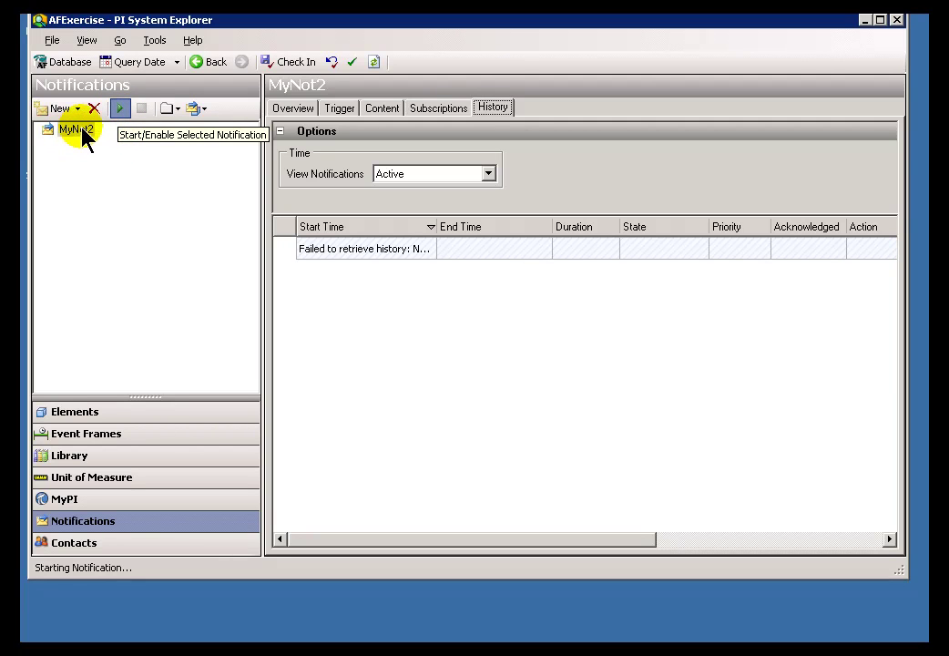
Step: Convert MyNot2 into a notification template and review its trigger
{"action": "right_click", "coordinate": [85, 130]}
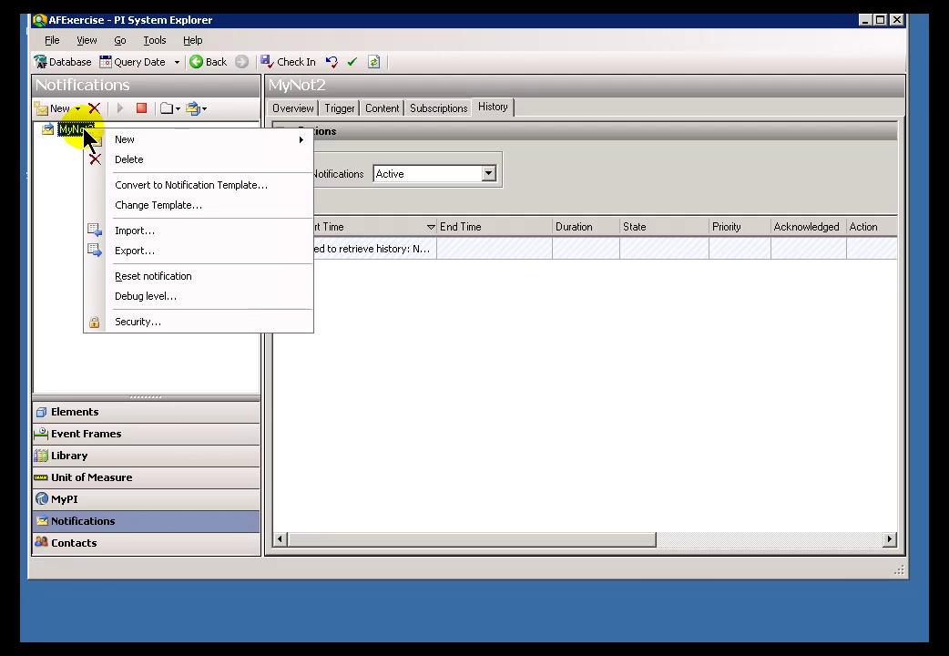
{"action": "left_click", "coordinate": [180, 194]}
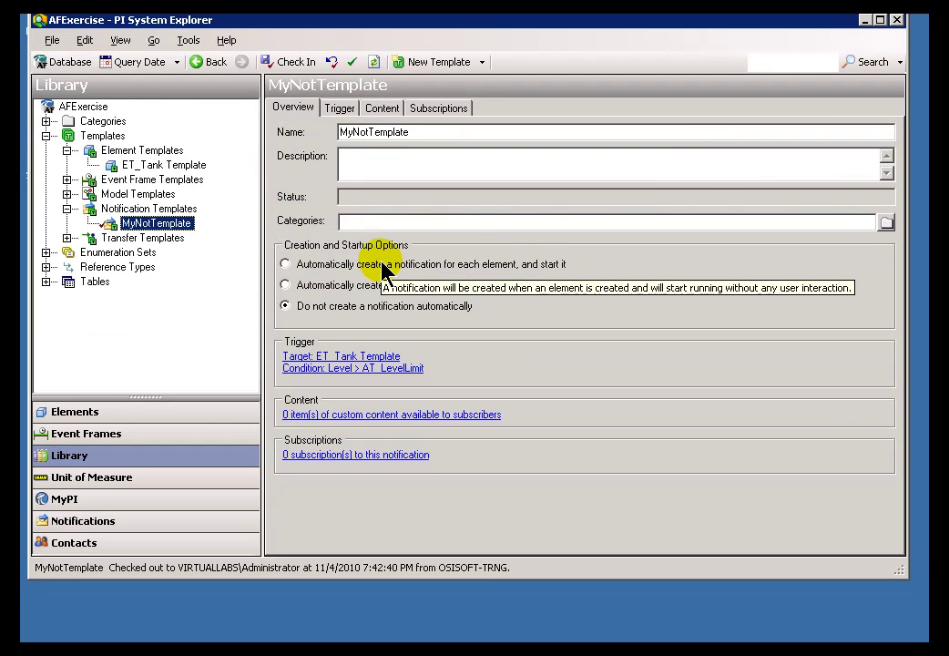
{"action": "left_click", "coordinate": [339, 108]}
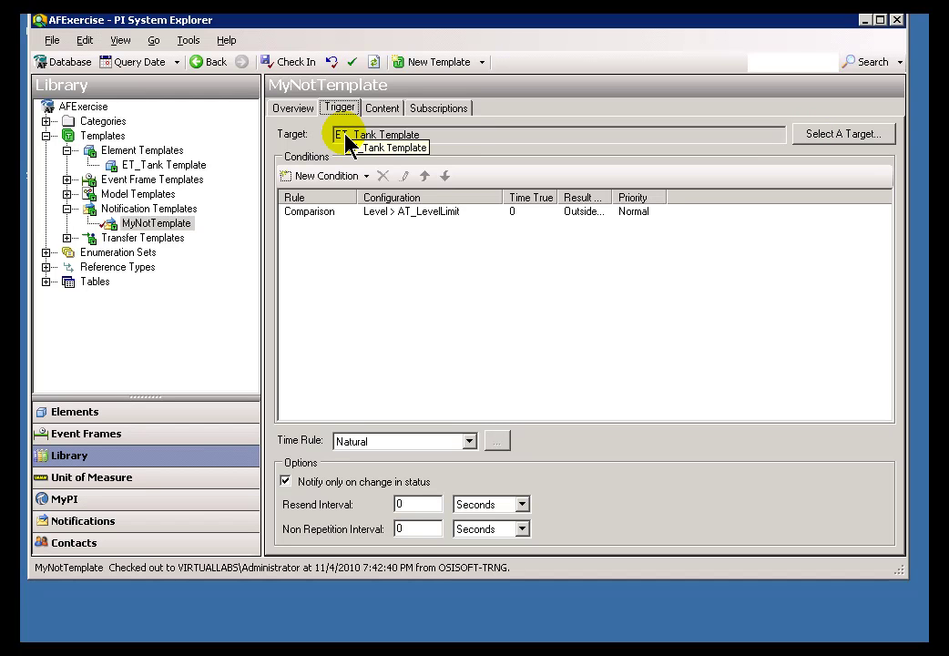
{"action": "left_click", "coordinate": [295, 107]}
Step: Rename the template to NT_LeveHighNot
{"action": "key", "text": "Tab"}
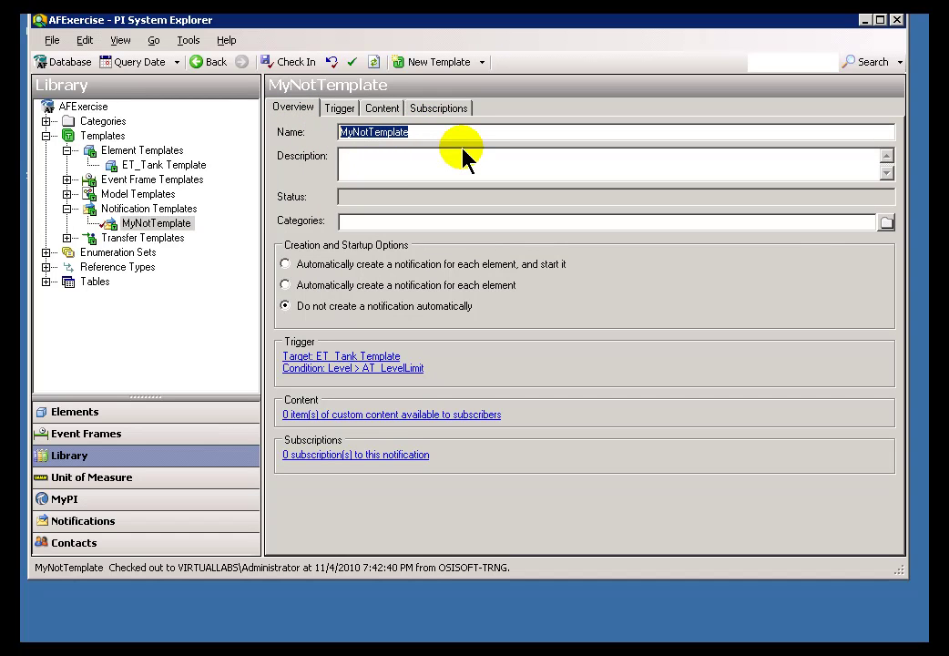
{"action": "type", "text": "NT_"}
{"action": "type", "text": "A"}
{"action": "key", "text": "BackSpace"}
{"action": "type", "text": "Level"}
{"action": "type", "text": "No"}
{"action": "key", "text": "BackSpace"}
{"action": "key", "text": "BackSpace"}
{"action": "key", "text": "BackSpace"}
{"action": "type", "text": "HighNot"}
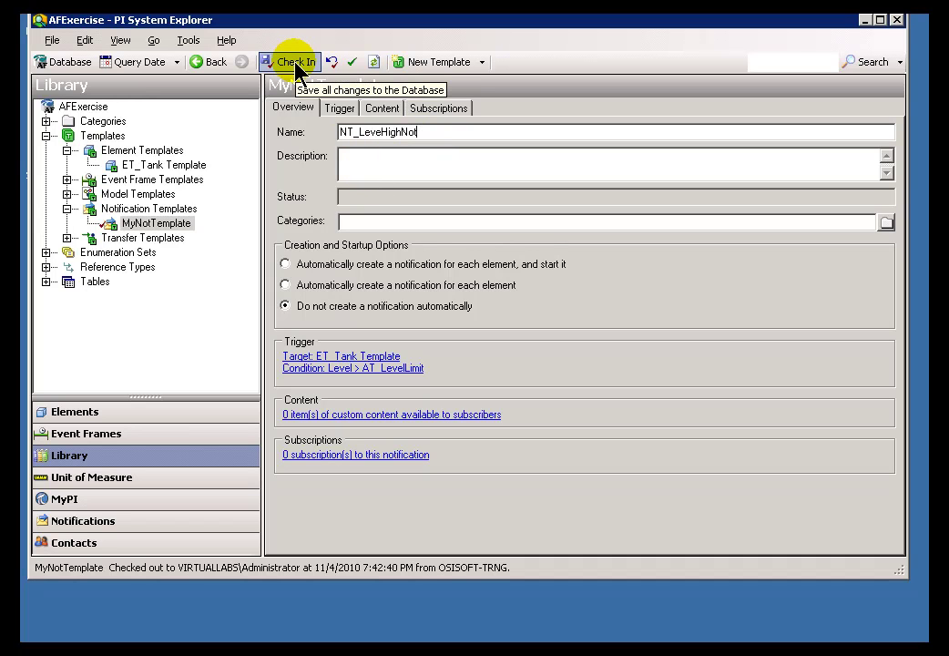
Step: Set it to automatically create a notification for each element, check it in, and return to Notifications
{"action": "left_click", "coordinate": [285, 286]}
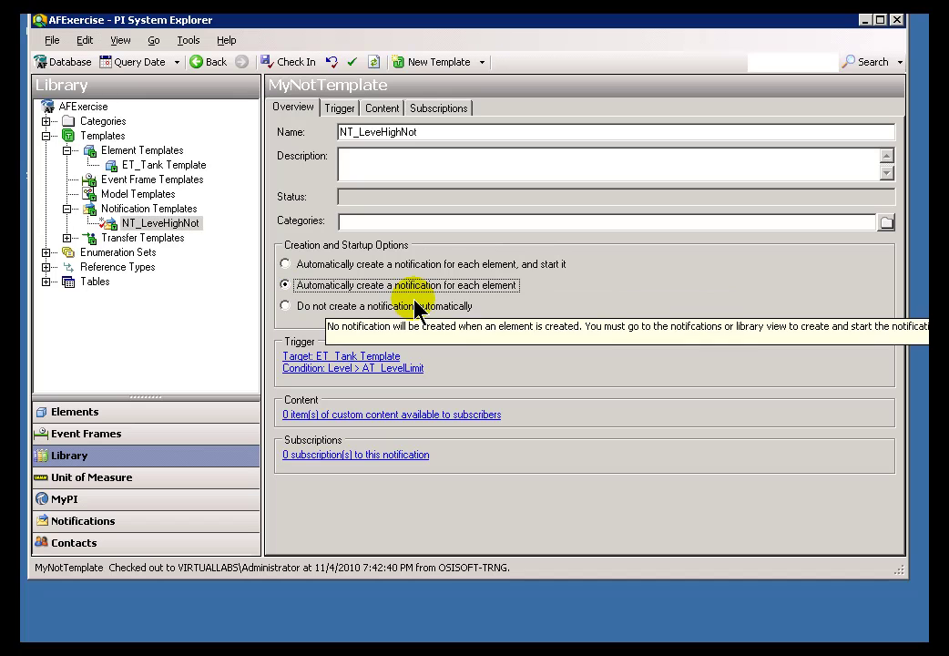
{"action": "left_click", "coordinate": [295, 67]}
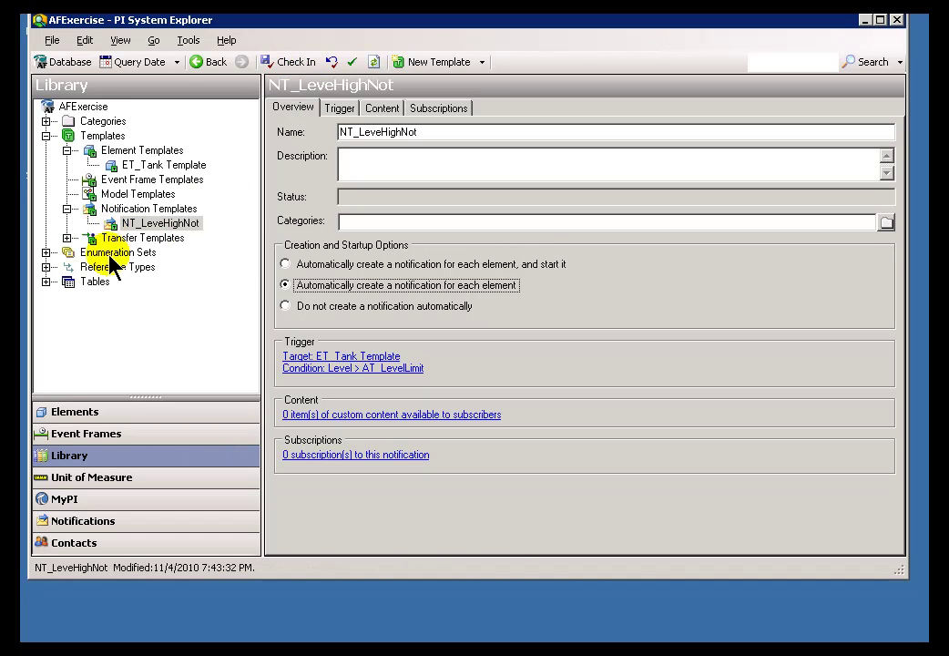
{"action": "left_click", "coordinate": [82, 525]}
Step: Create notifications from NT_LeveHighNot for TankB and TankC, leaving TankA unchecked
{"action": "right_click", "coordinate": [66, 164]}
{"action": "mouse_move", "coordinate": [107, 173]}
{"action": "left_click", "coordinate": [373, 196]}
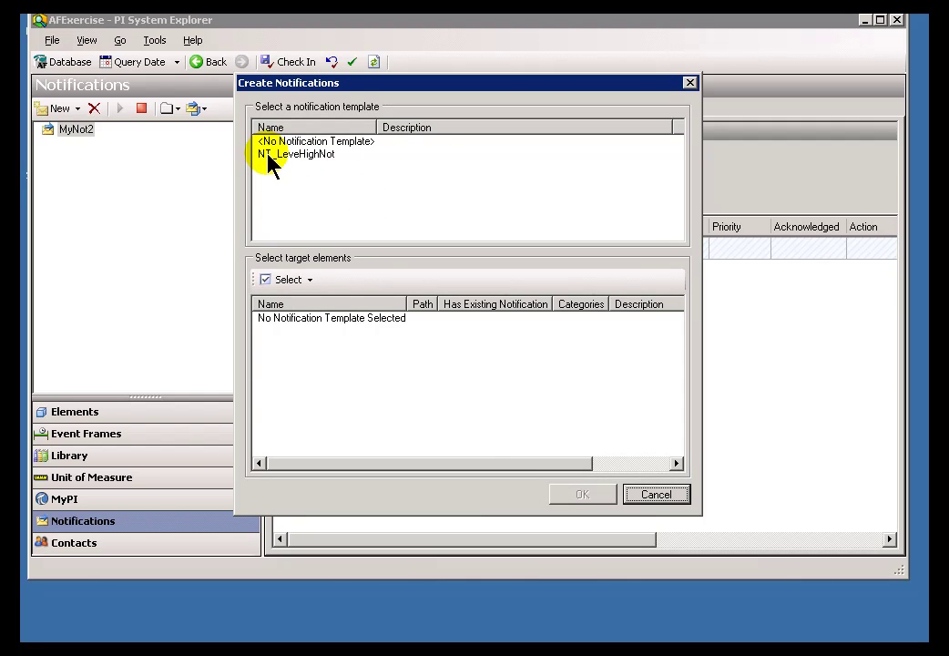
{"action": "left_click", "coordinate": [268, 157]}
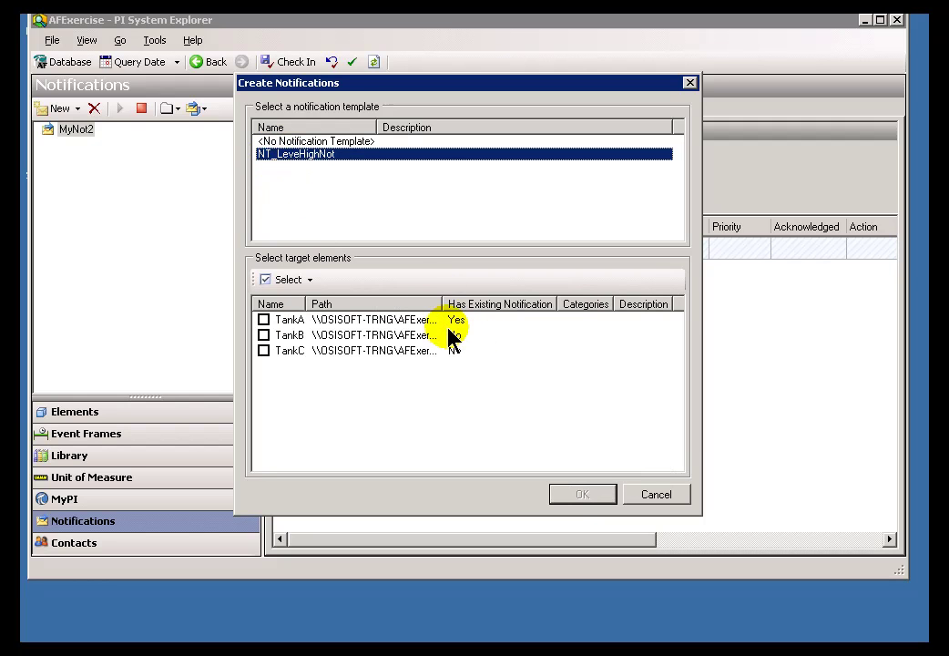
{"action": "left_click_drag", "start_coordinate": [444, 305], "coordinate": [497, 305]}
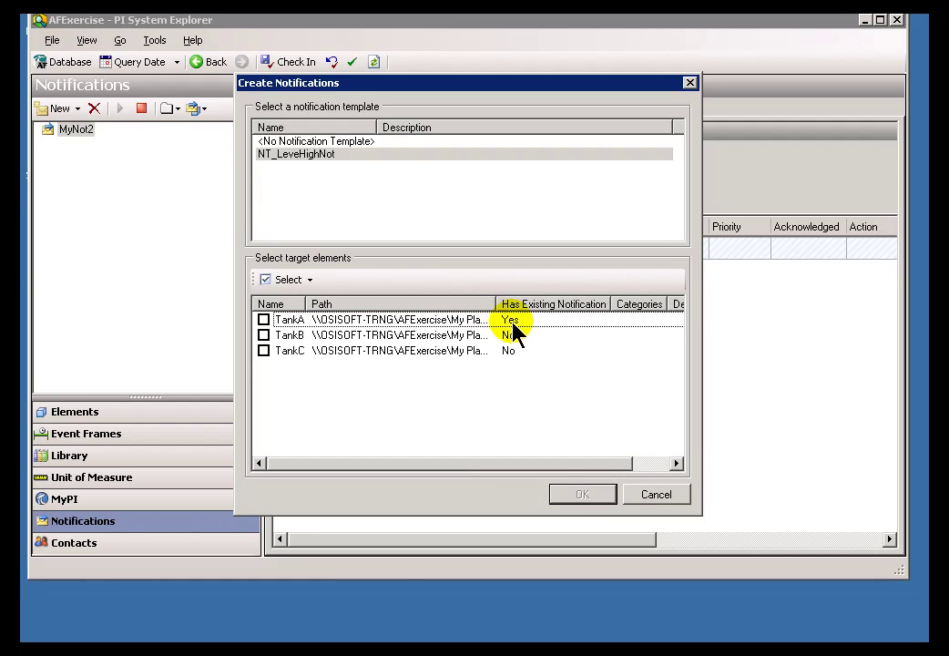
{"action": "left_click_drag", "start_coordinate": [308, 304], "coordinate": [356, 312]}
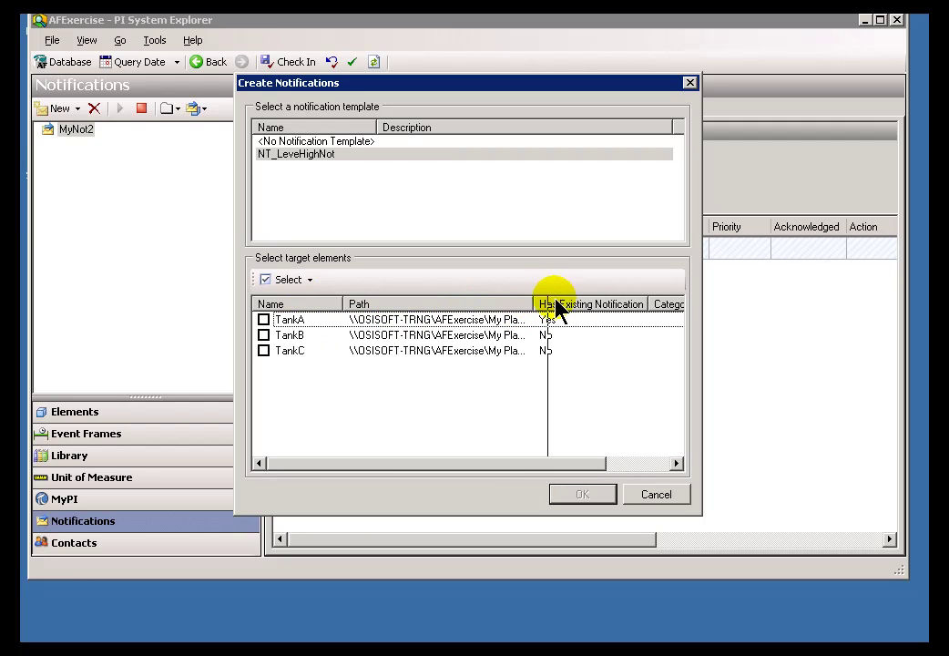
{"action": "left_click_drag", "start_coordinate": [557, 306], "coordinate": [570, 319]}
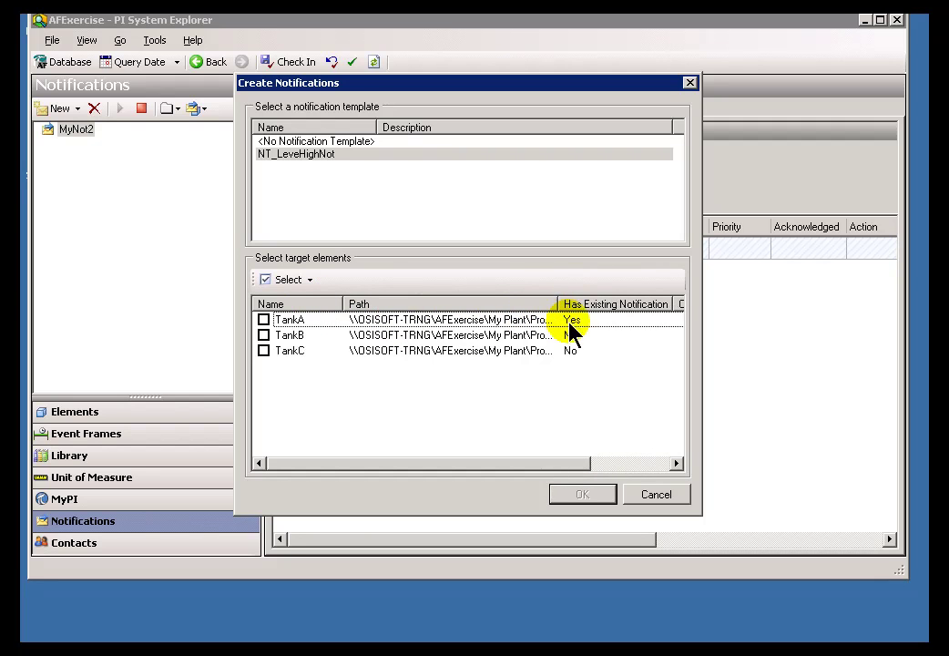
{"action": "left_click", "coordinate": [264, 335]}
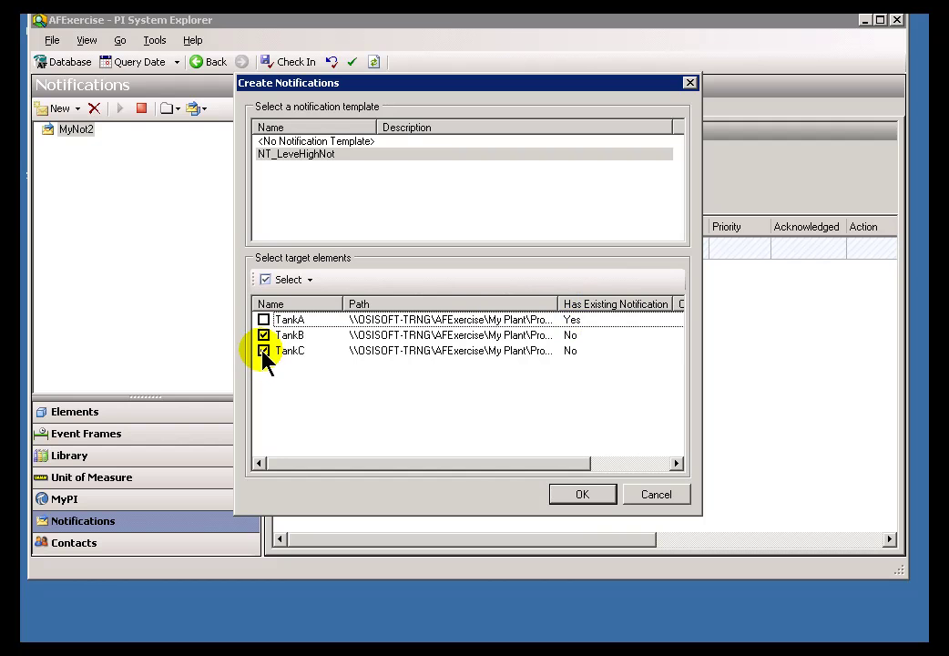
{"action": "left_click", "coordinate": [571, 496]}
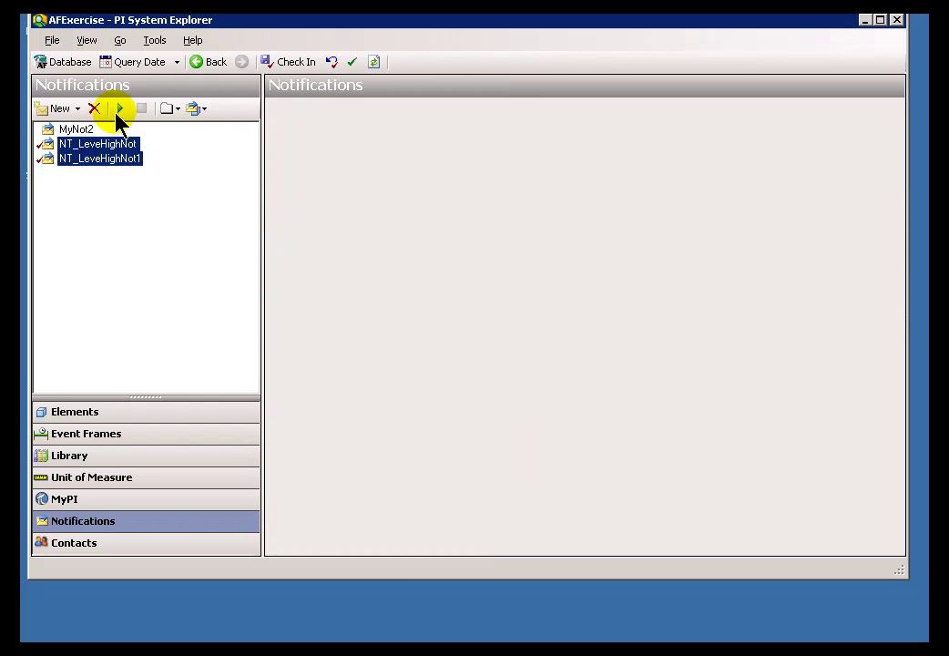
Step: Check in the two new notifications and review the template's automatic creation options
{"action": "left_click", "coordinate": [306, 62]}
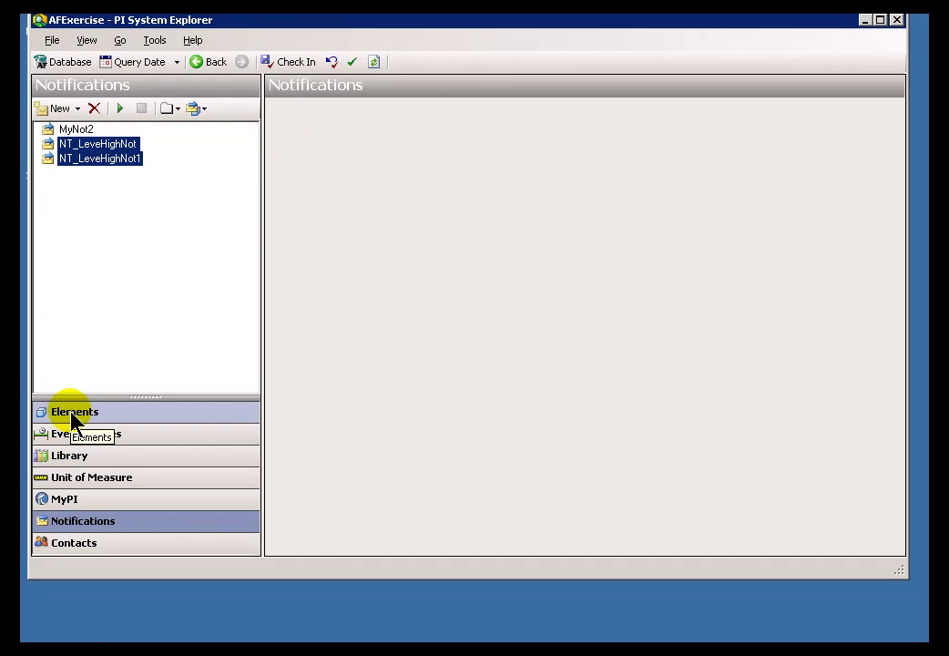
{"action": "left_click", "coordinate": [71, 456]}
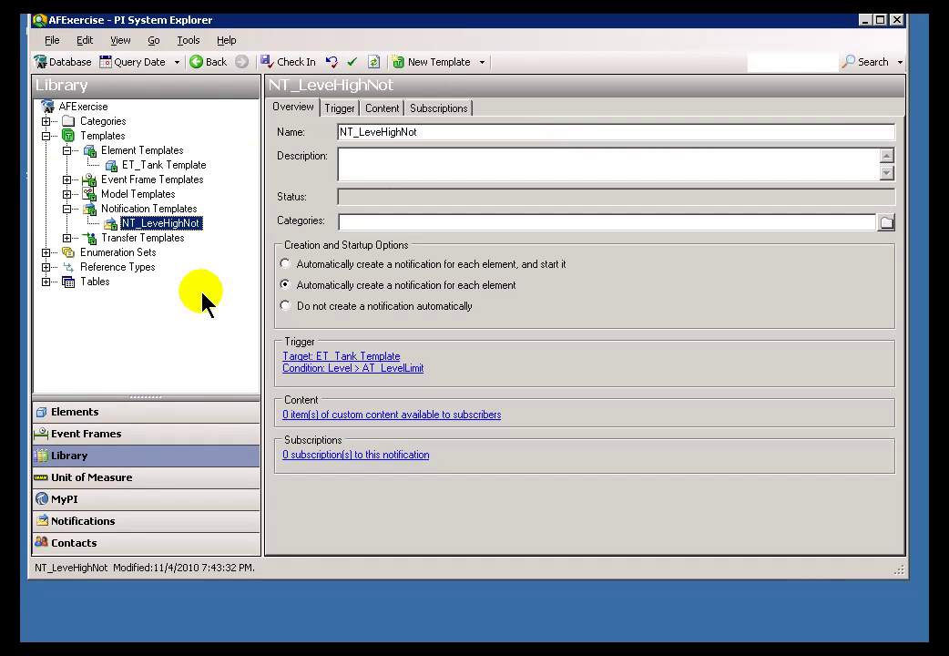
{"action": "left_click", "coordinate": [76, 416]}
Step: Add a new child element under Tanks based on ET_Tank Template
{"action": "left_click", "coordinate": [133, 182]}
{"action": "right_click", "coordinate": [130, 183]}
{"action": "mouse_move", "coordinate": [239, 190]}
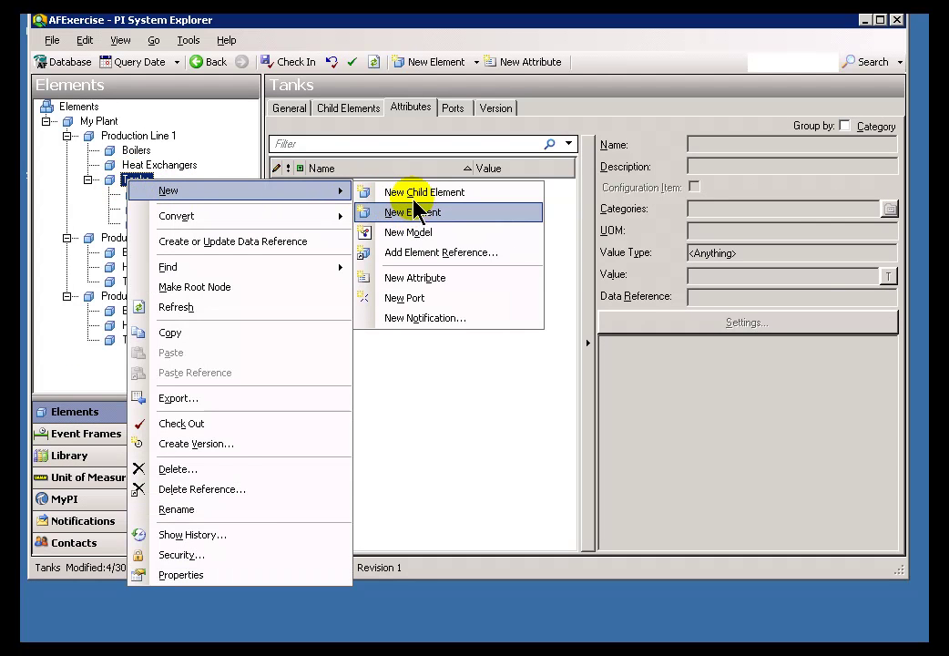
{"action": "left_click", "coordinate": [413, 193]}
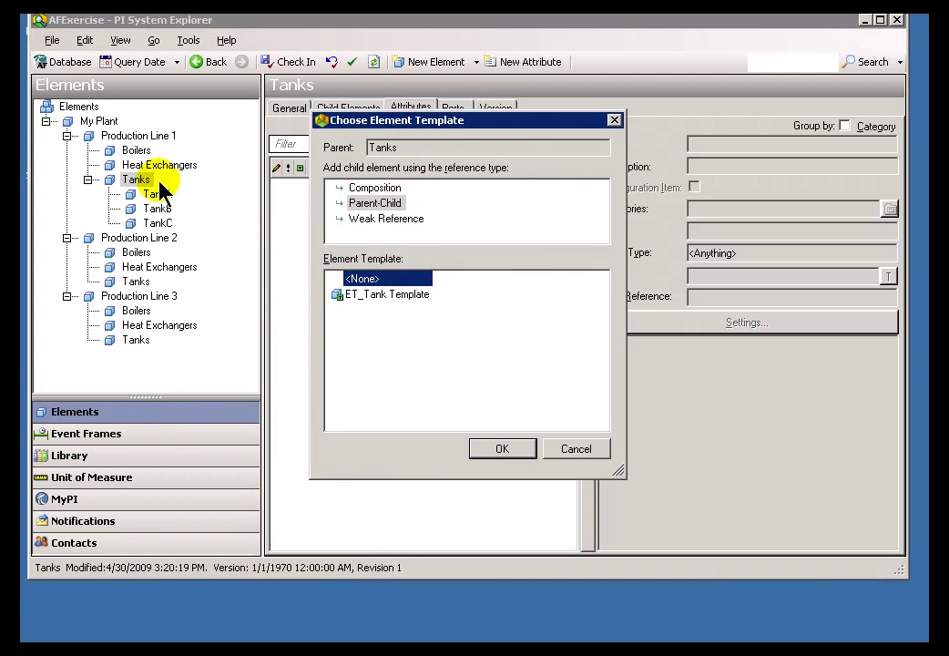
{"action": "left_click", "coordinate": [359, 297]}
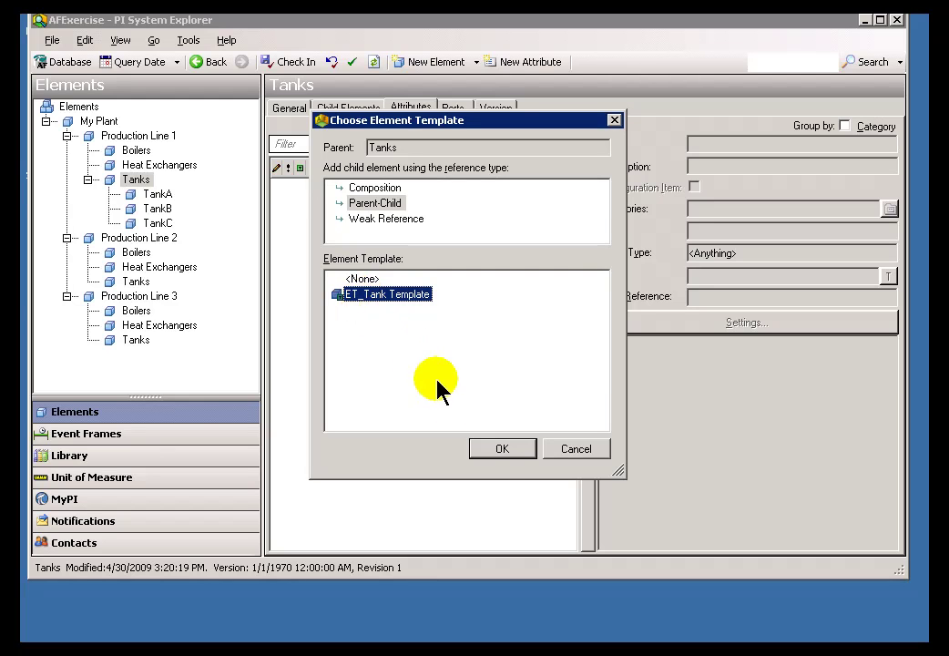
{"action": "left_click", "coordinate": [501, 451]}
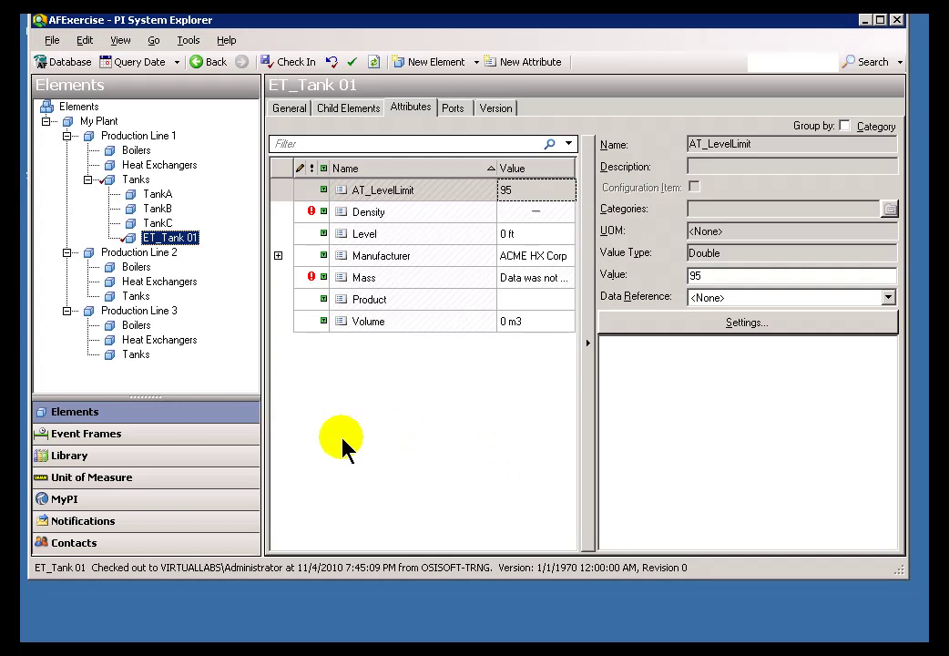
Step: Inspect the target and trigger of the auto-created NT_LeveHighNot notification
{"action": "left_click", "coordinate": [84, 521]}
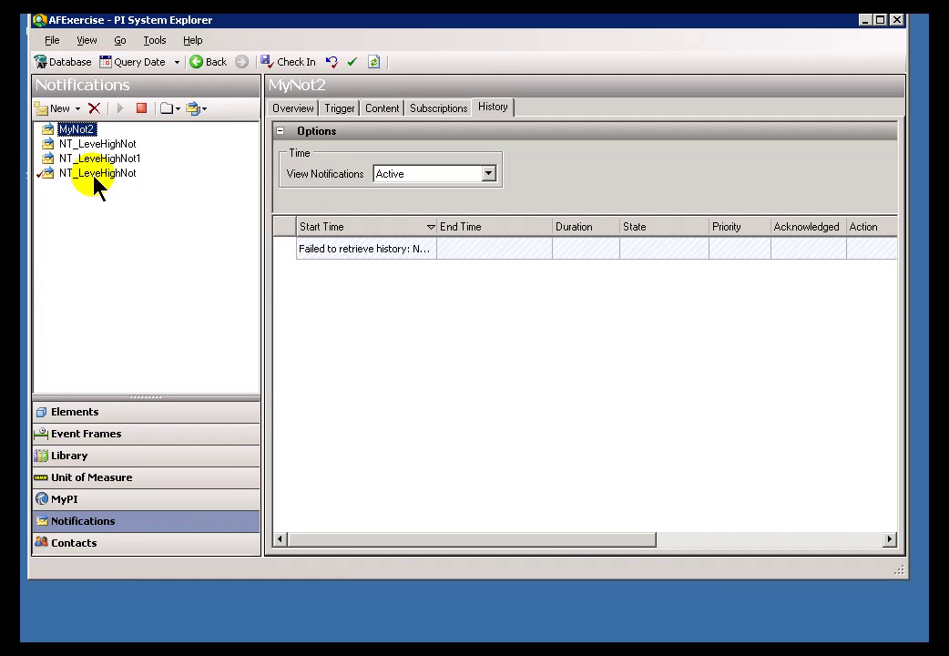
{"action": "left_click", "coordinate": [92, 174]}
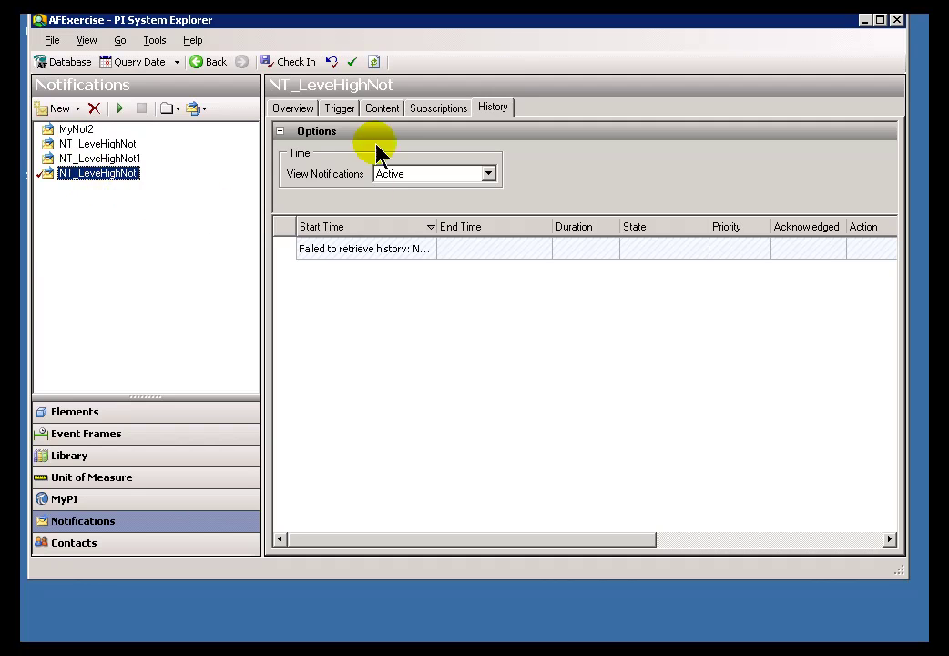
{"action": "left_click", "coordinate": [339, 108]}
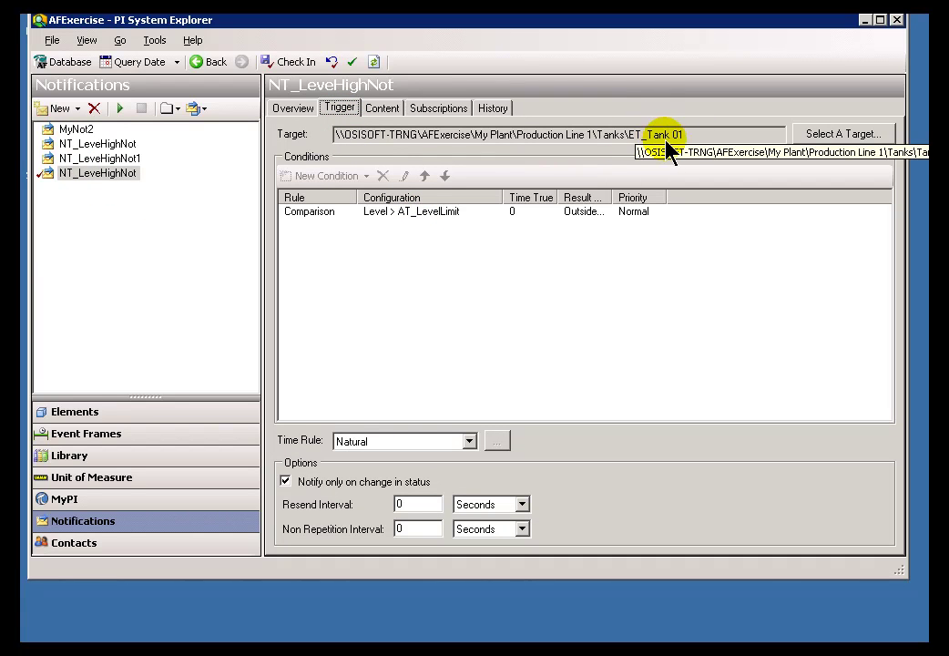
Step: Rename the ET_Tank 01 element to TankD on its General tab
{"action": "left_click", "coordinate": [88, 421]}
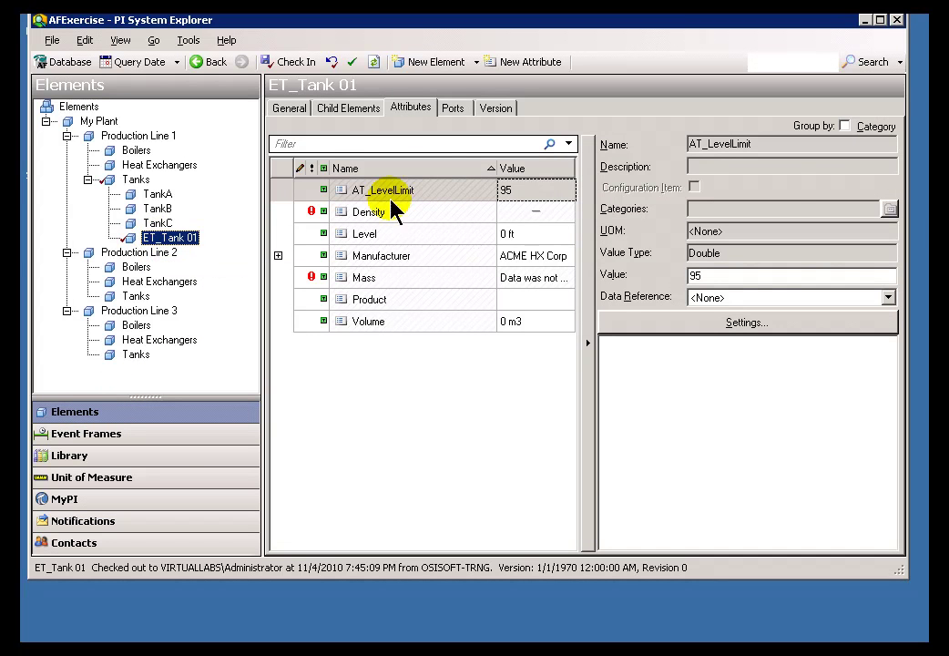
{"action": "left_click", "coordinate": [289, 109]}
{"action": "left_click_drag", "start_coordinate": [421, 131], "coordinate": [284, 143]}
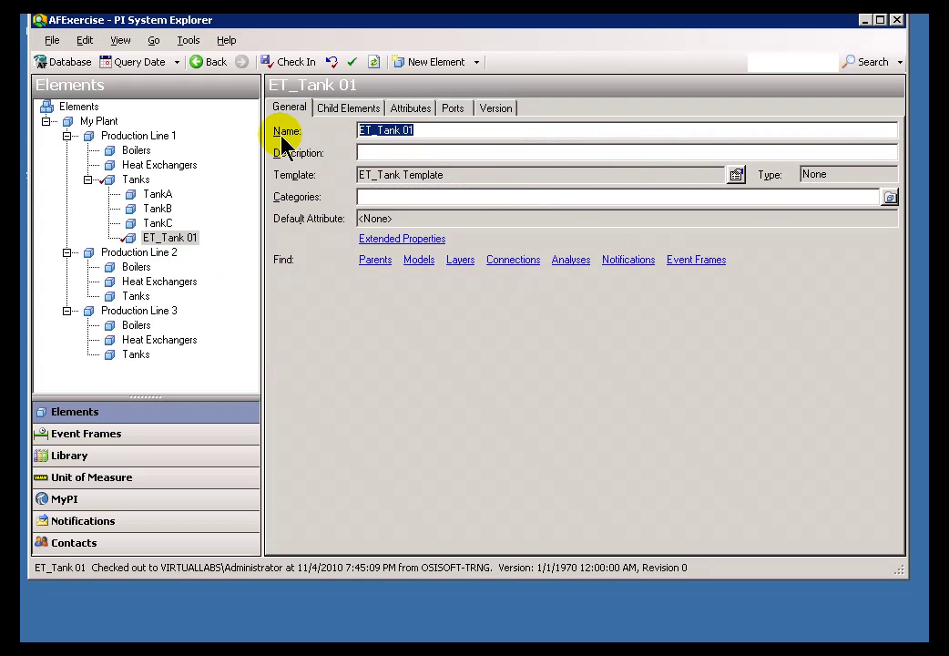
{"action": "type", "text": "TankD"}
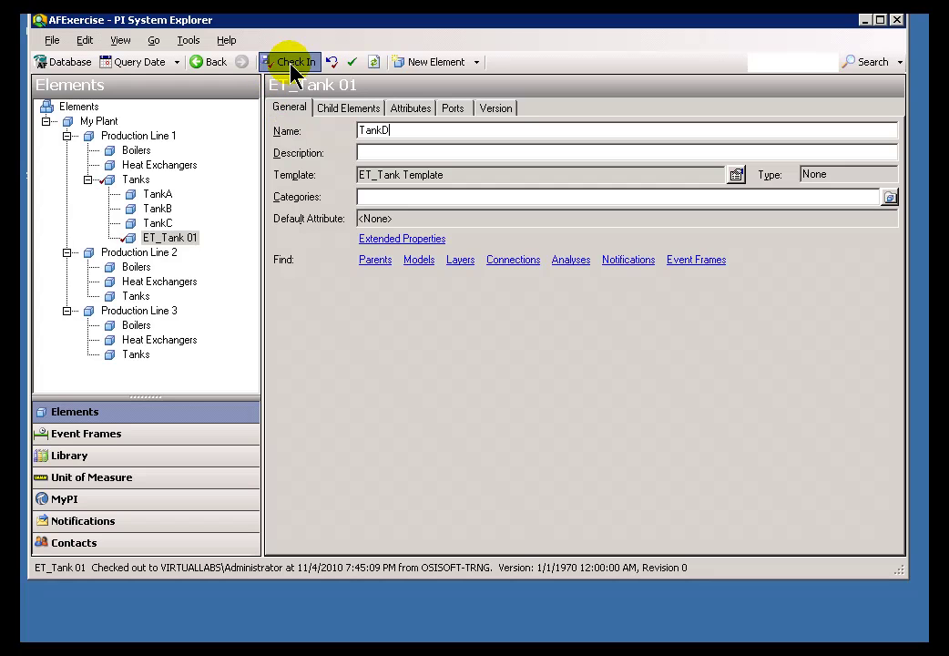
Step: Review the NT_LeveHighNot and NT_LeveHighNot1 triggers, confirming one now targets TankD
{"action": "left_click", "coordinate": [73, 528]}
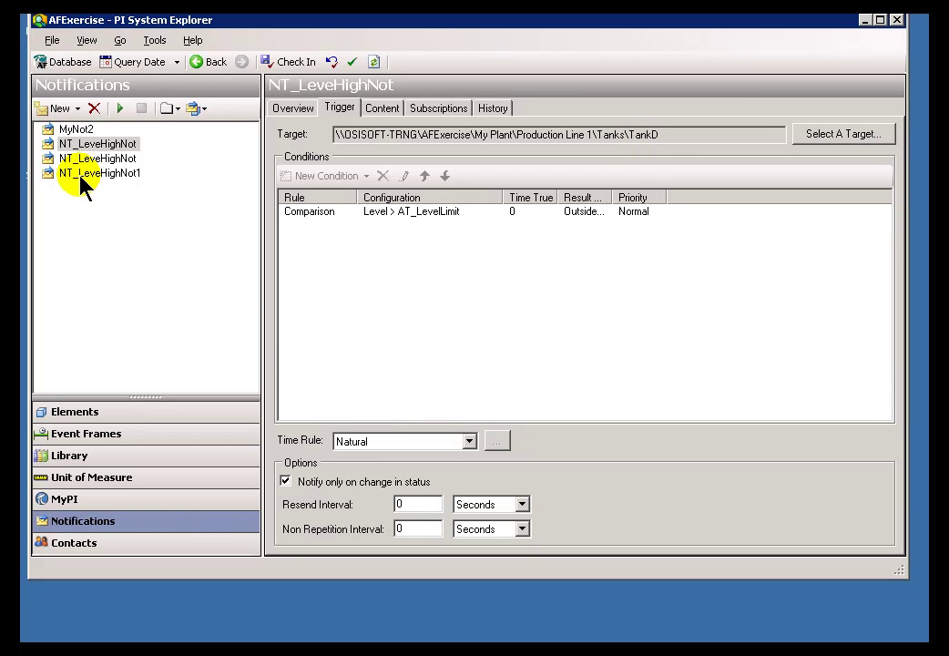
{"action": "left_click", "coordinate": [80, 175]}
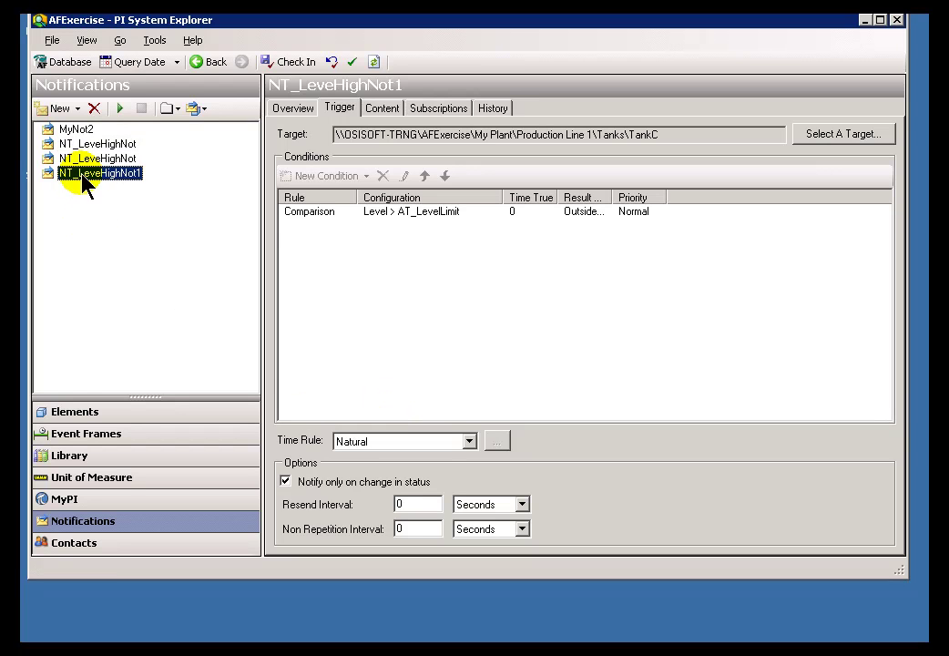
{"action": "right_click", "coordinate": [87, 179]}
{"action": "left_click", "coordinate": [71, 210]}
{"action": "right_click", "coordinate": [79, 215]}
Step: Create notifications from NT_LeveHighNot, selecting all tanks TankA–TankD, then selecting none
{"action": "left_click", "coordinate": [78, 108]}
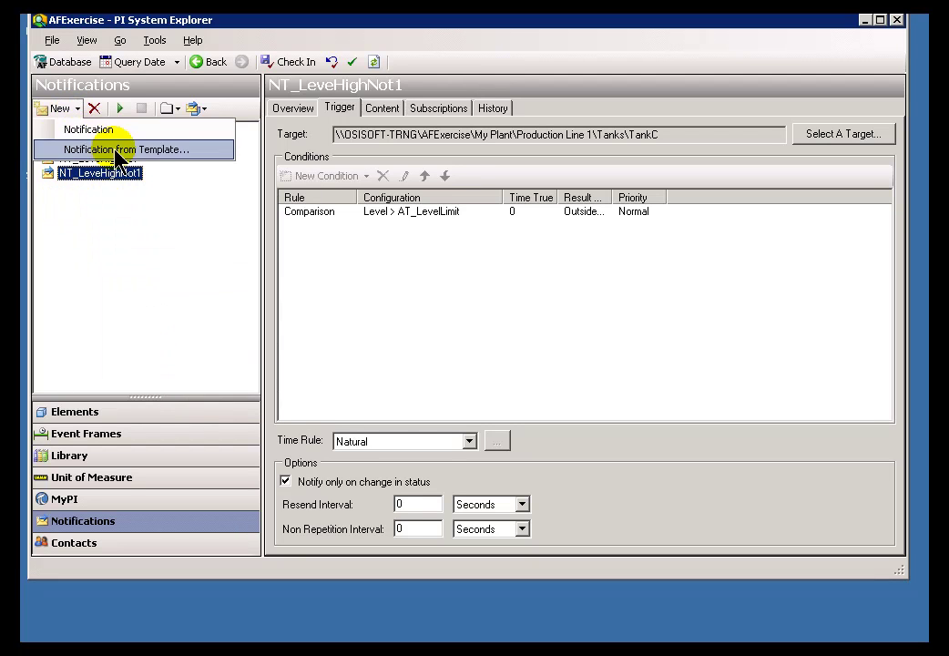
{"action": "left_click", "coordinate": [117, 152]}
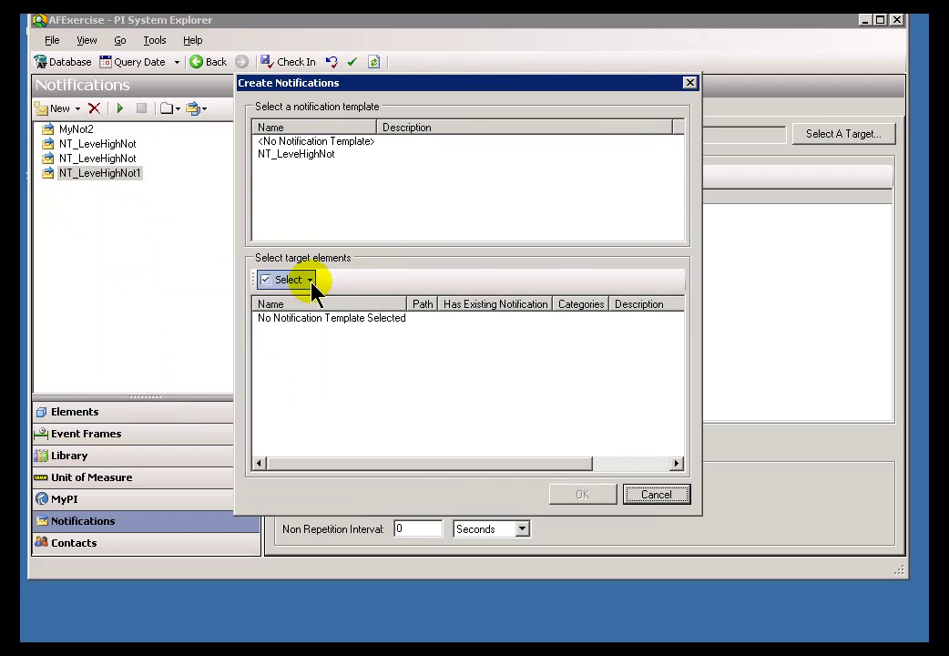
{"action": "left_click", "coordinate": [292, 155]}
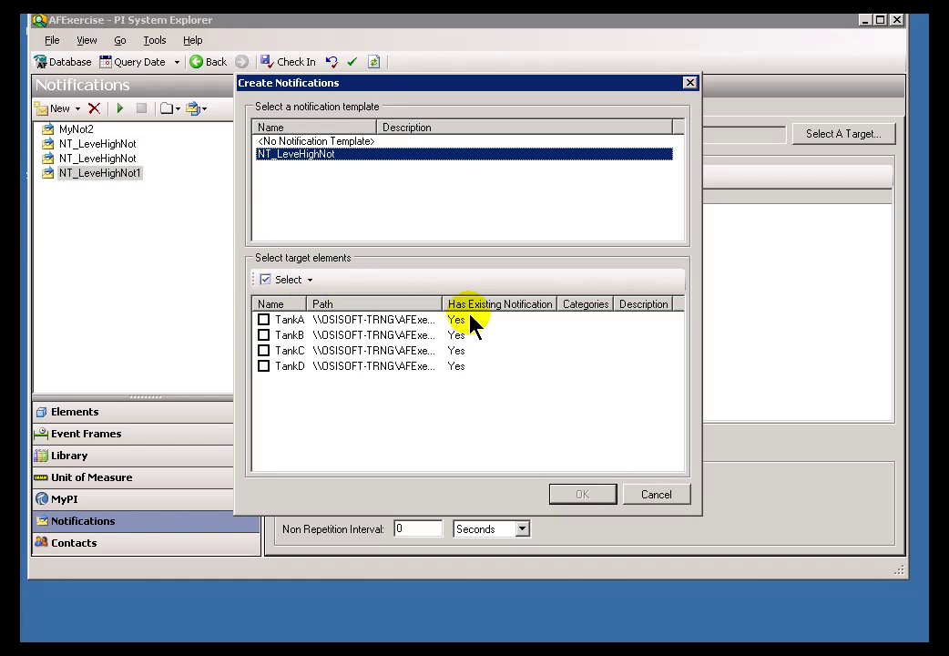
{"action": "left_click", "coordinate": [310, 281]}
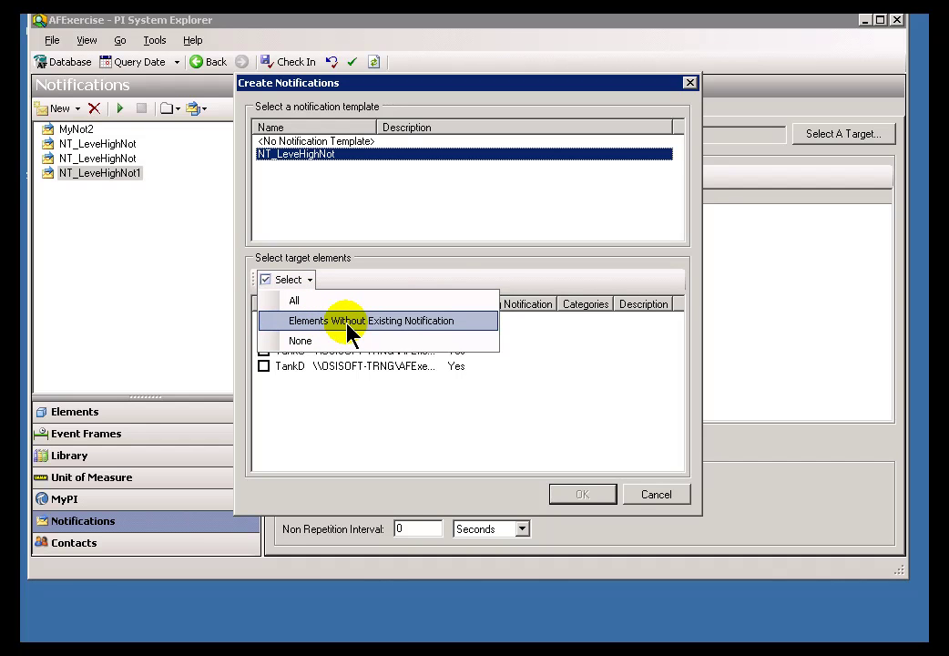
{"action": "left_click", "coordinate": [301, 301]}
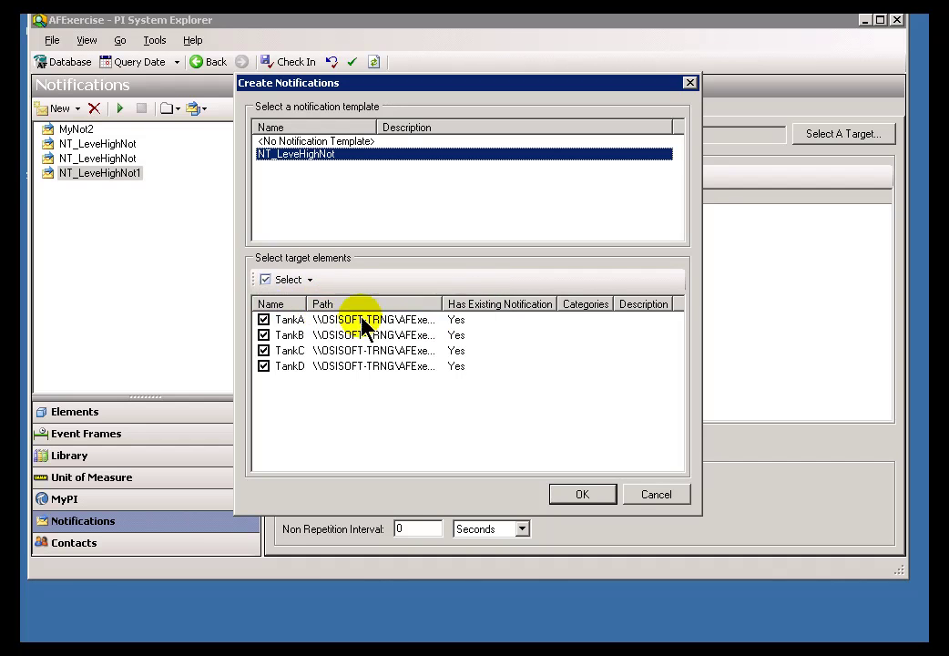
{"action": "left_click", "coordinate": [310, 281]}
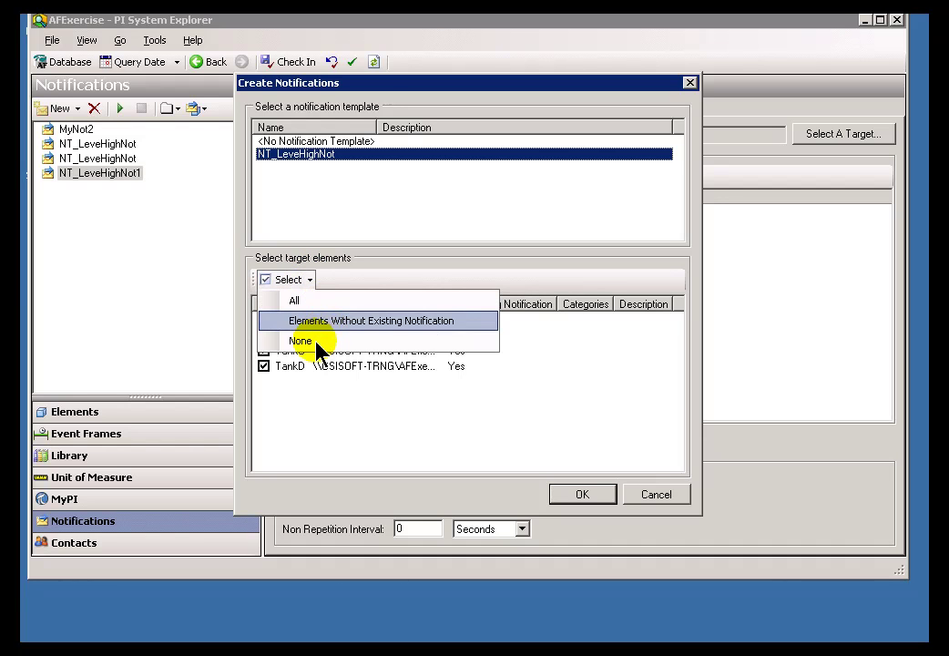
{"action": "left_click", "coordinate": [305, 342]}
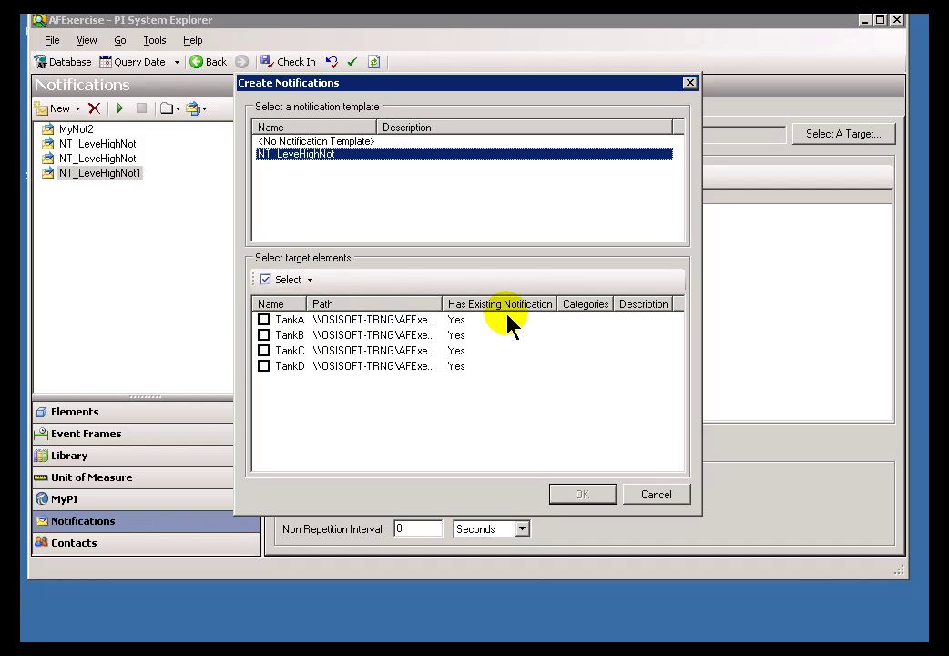